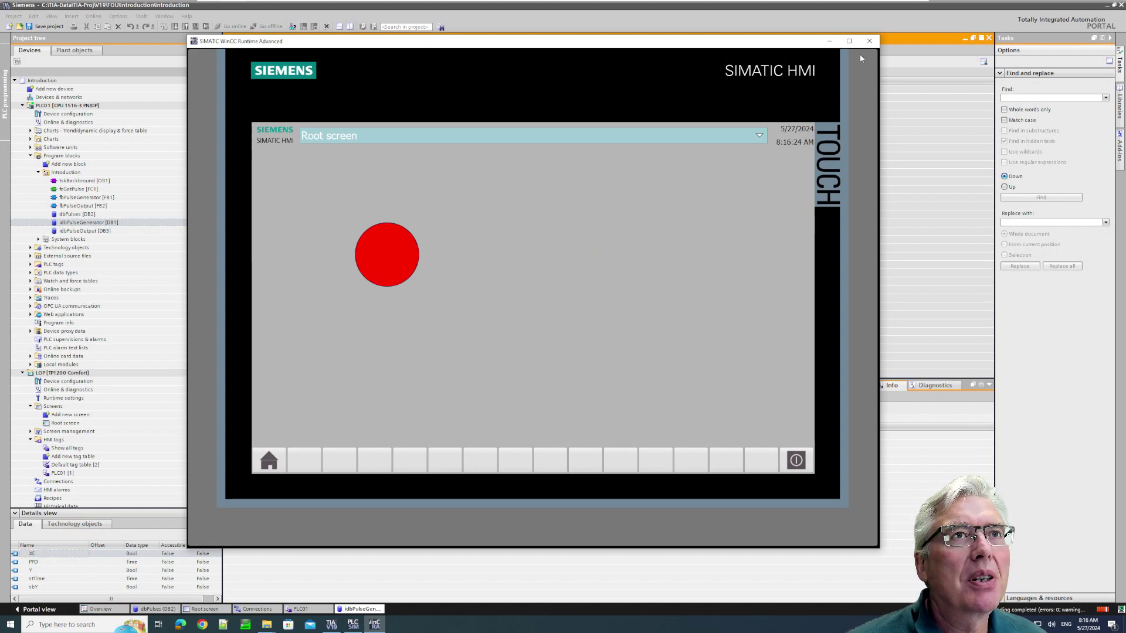
Close the SIMATIC WinCC Runtime Advanced simulation window
left_click(869, 41)
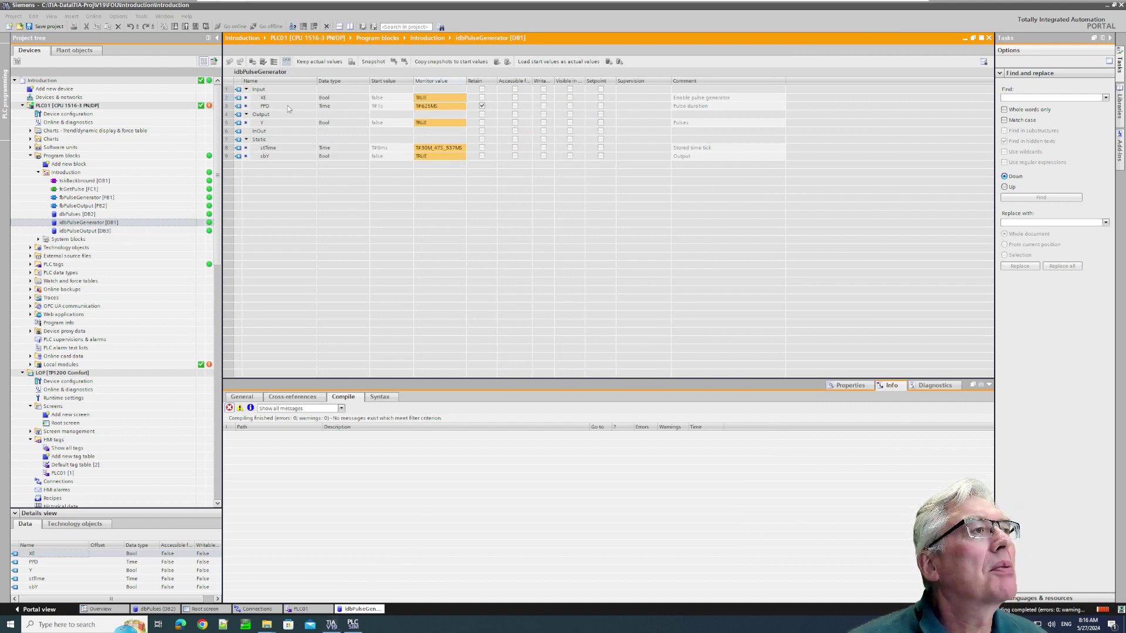
Go offline from PLC01, then choose Add new workspace under Version control interface
left_click(312, 180)
left_click(268, 27)
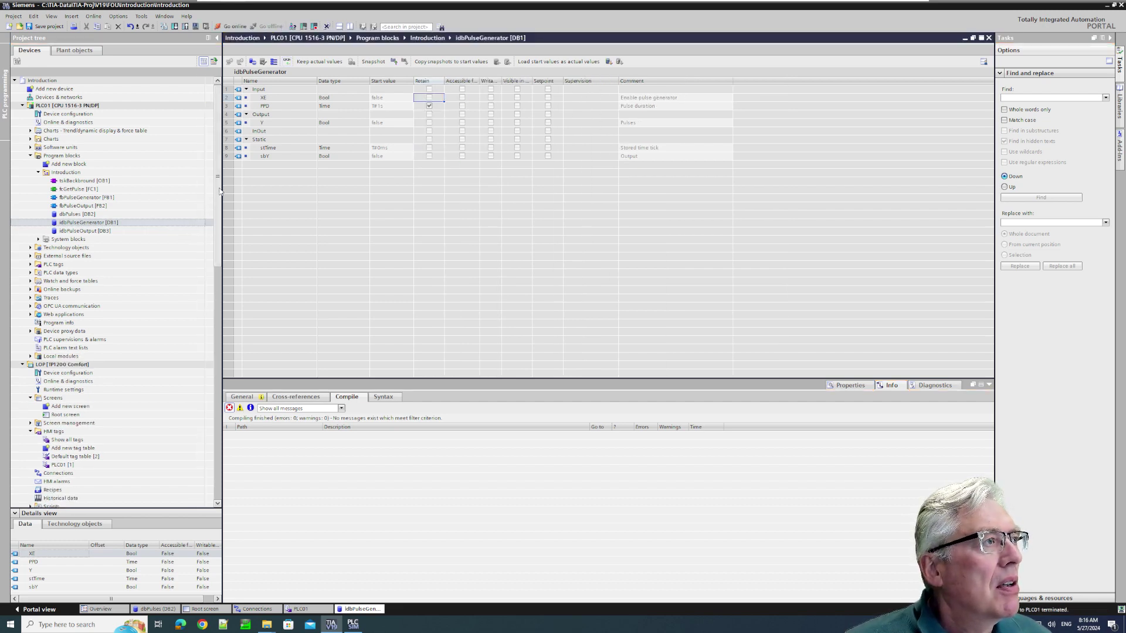
scroll(215, 295, "down", 3)
scroll(215, 295, "down", 9)
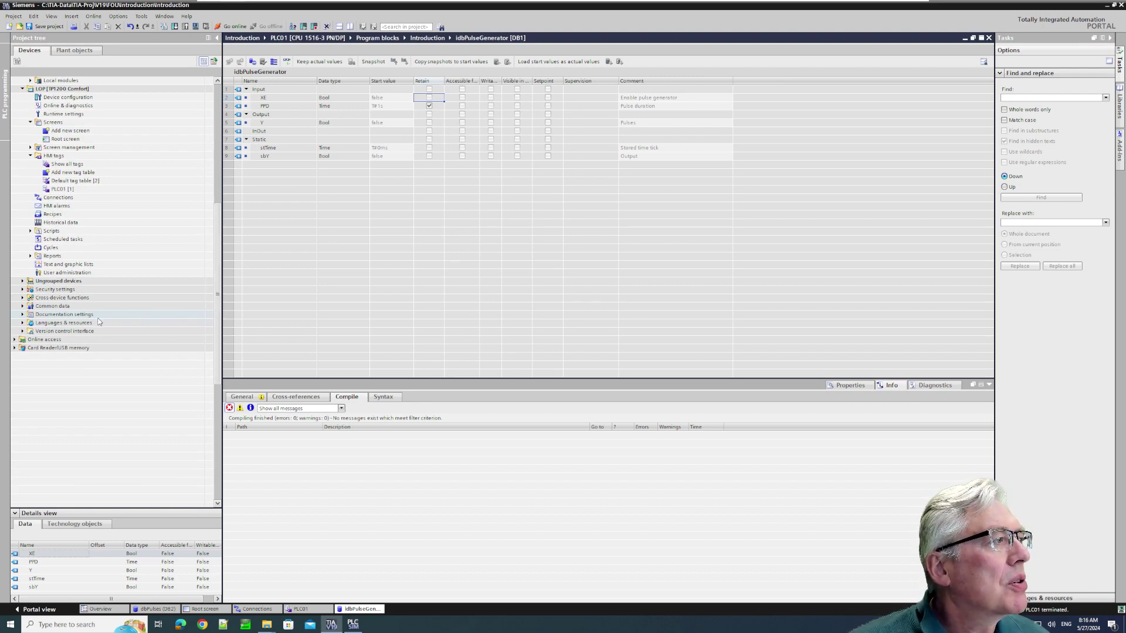
left_click(23, 332)
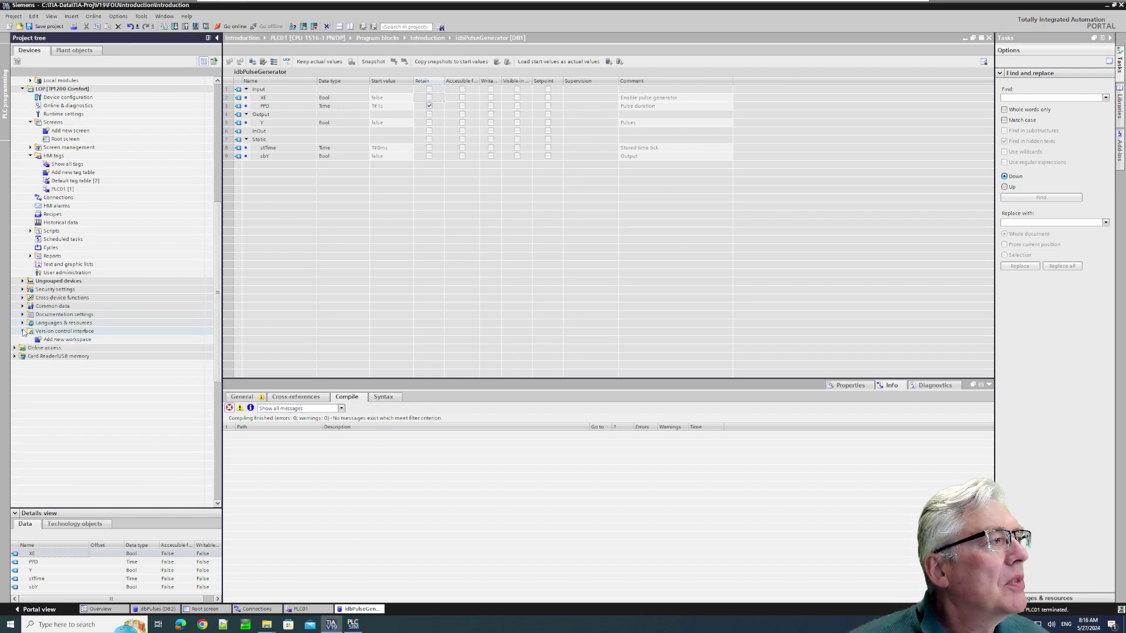
left_click(69, 341)
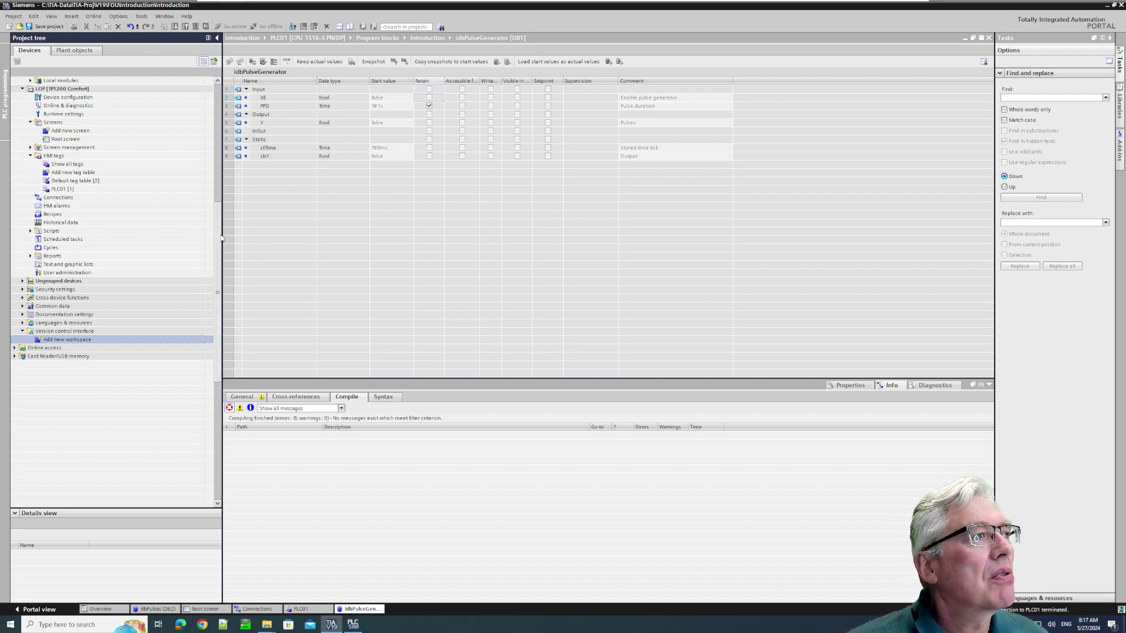
Save the Introduction project and start Archive from the Project menu
left_click_drag(221, 237, 215, 106)
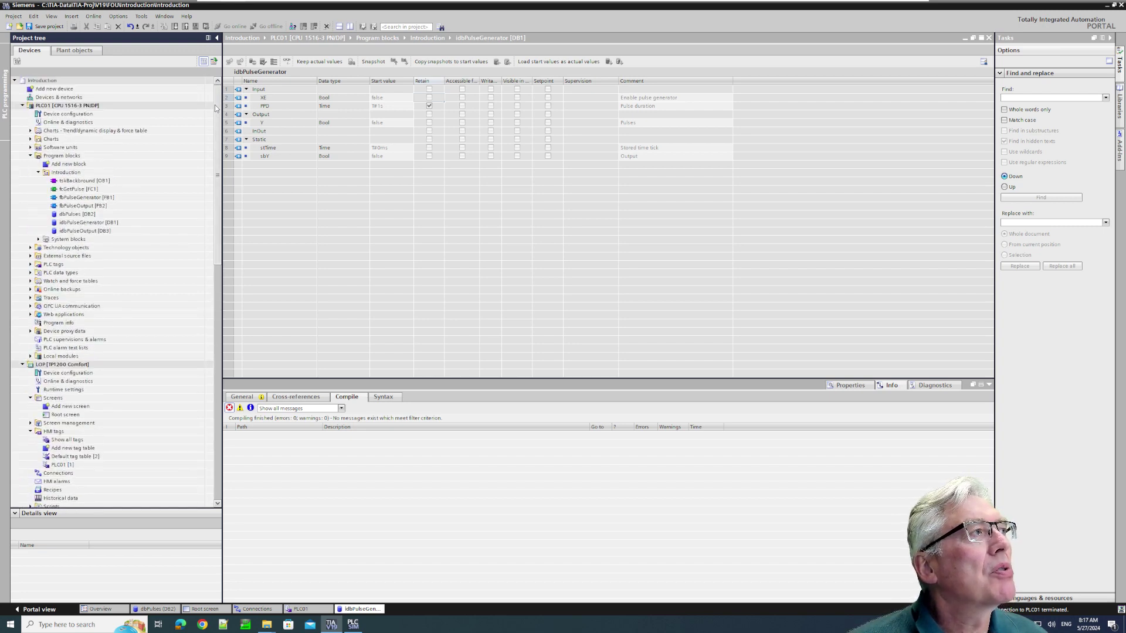
left_click(49, 27)
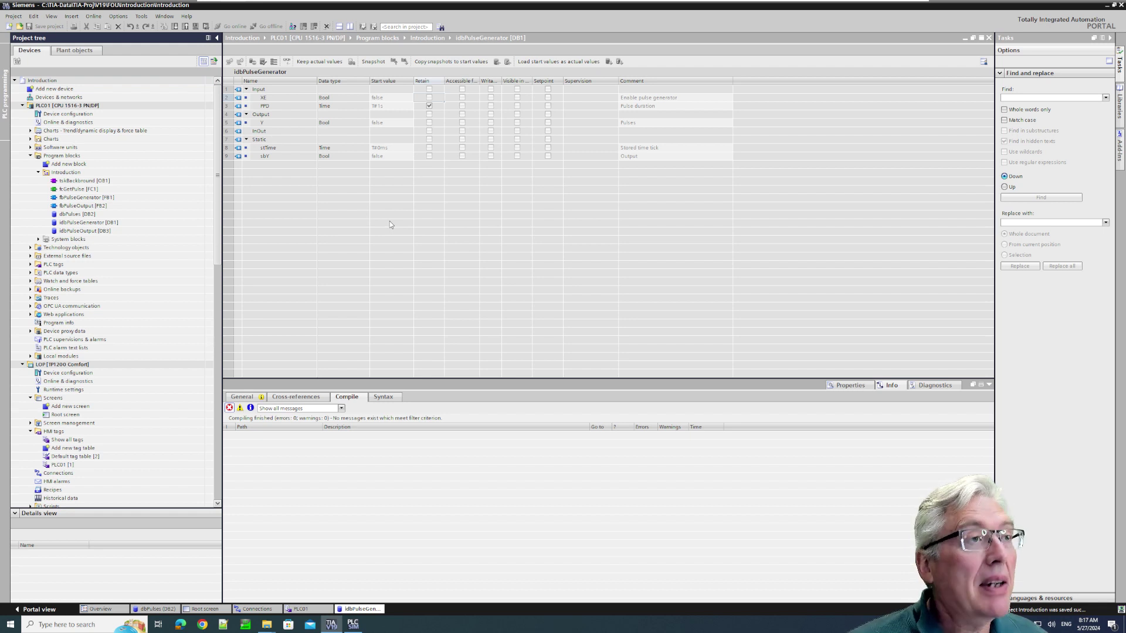
left_click(10, 17)
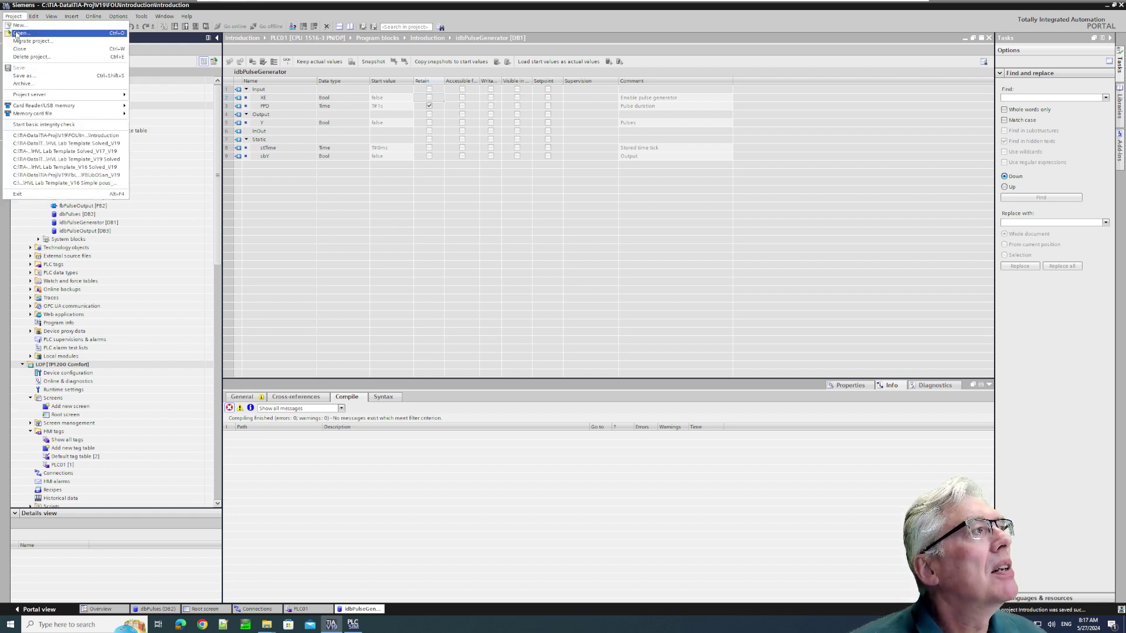
left_click(35, 83)
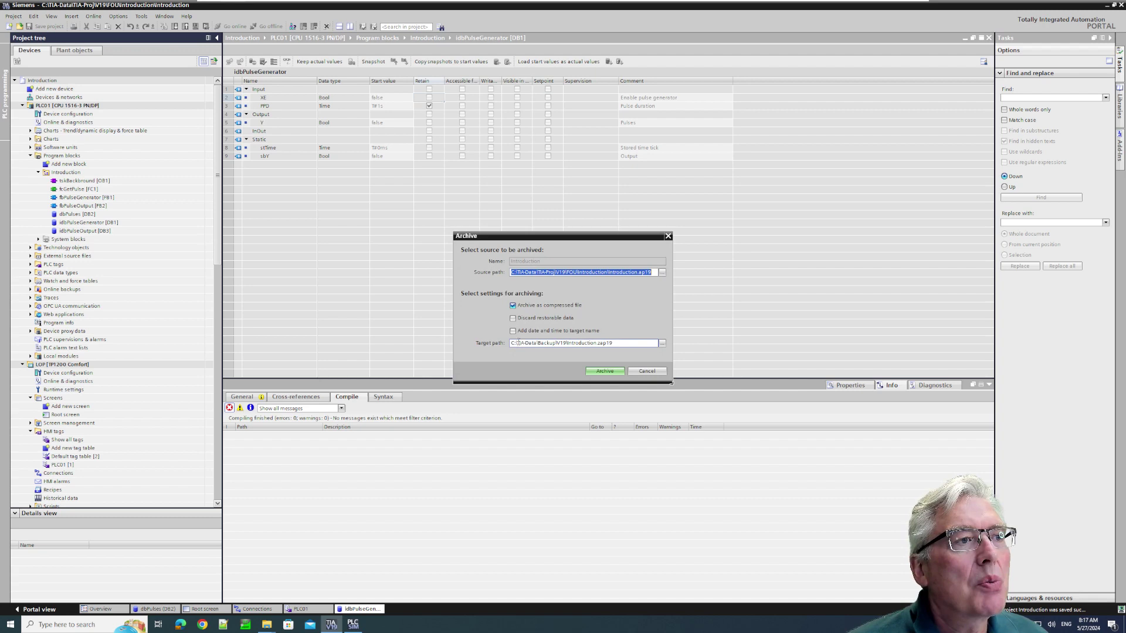
Browse for the archive's target file next to Target path
left_click(662, 345)
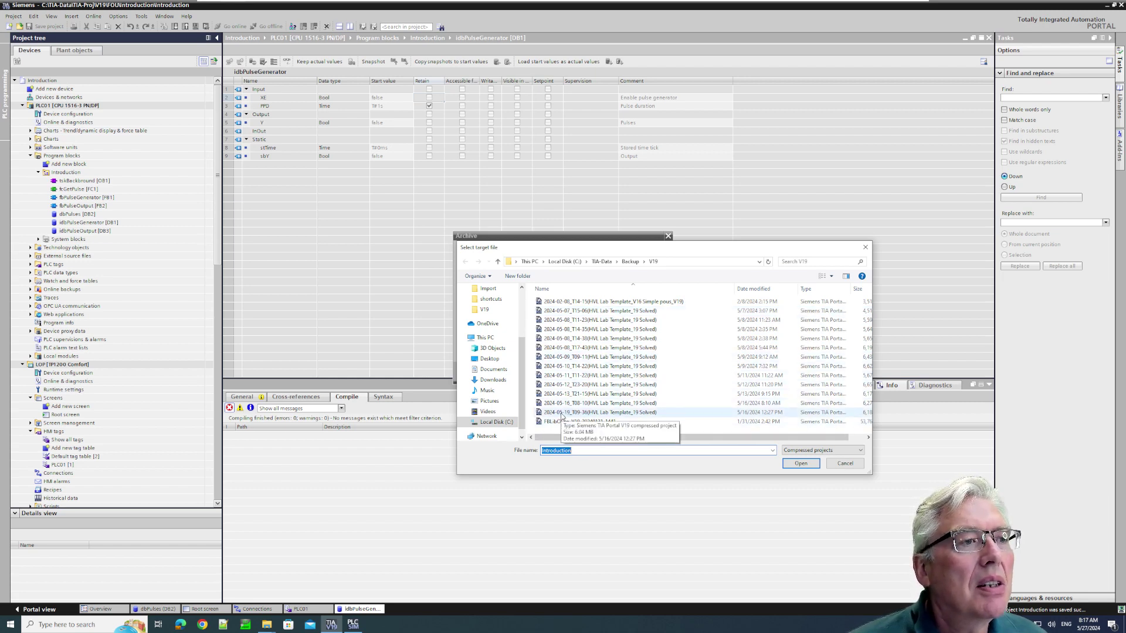
Base the target name on an existing backup and rename it 2024-05-27_T08-18(Introduction_19)
left_click(562, 414)
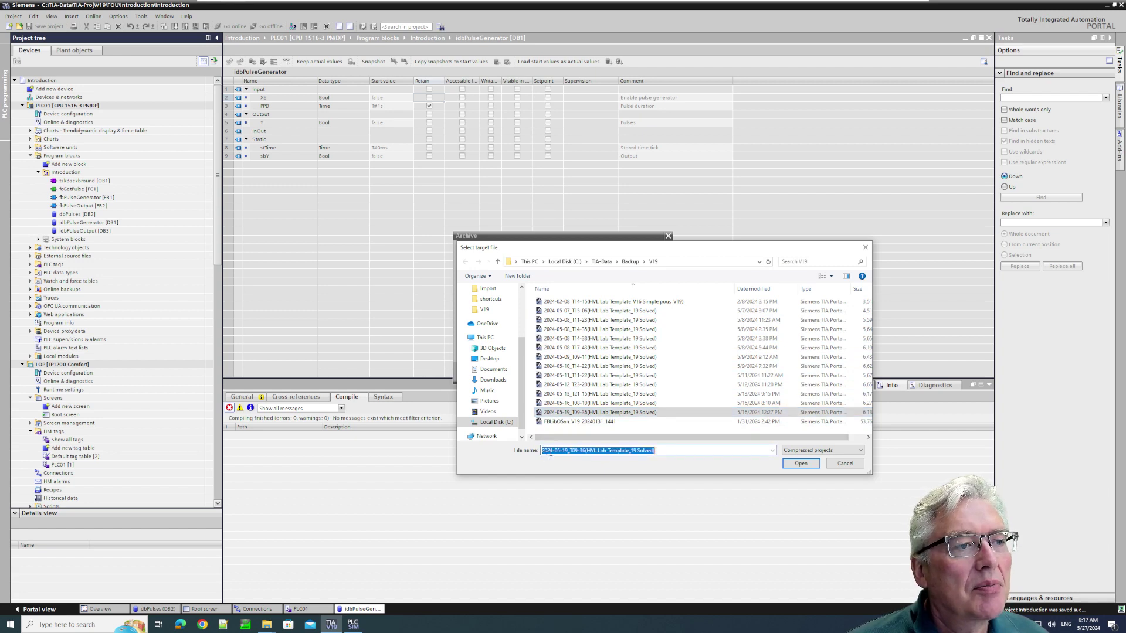
left_click(552, 451)
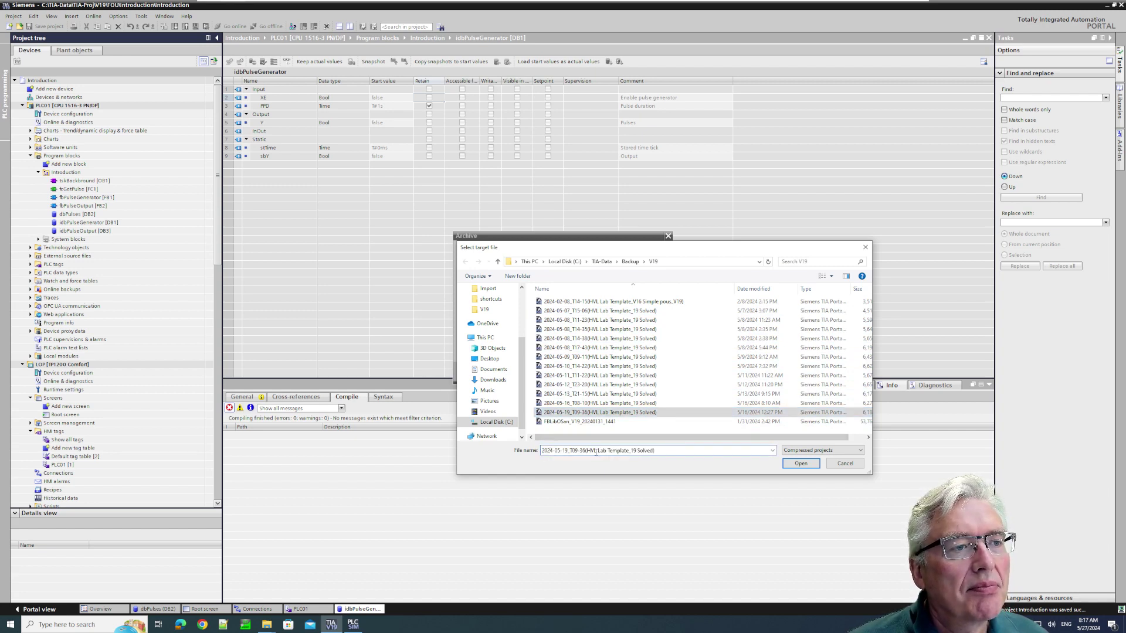
left_click_drag(588, 451, 629, 452)
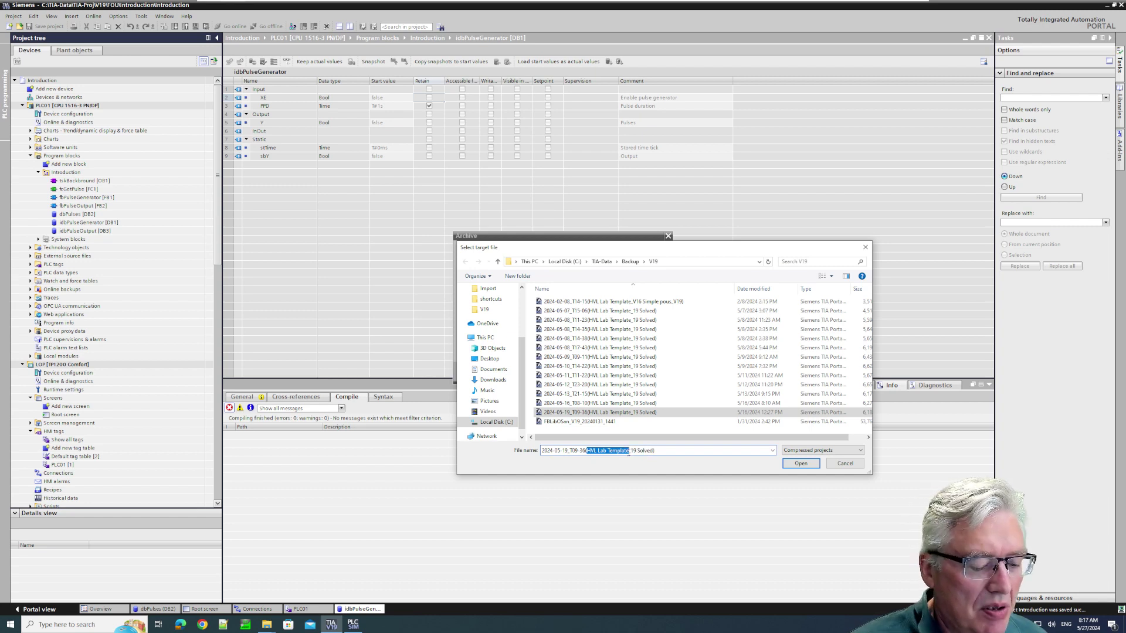
type("Introduction")
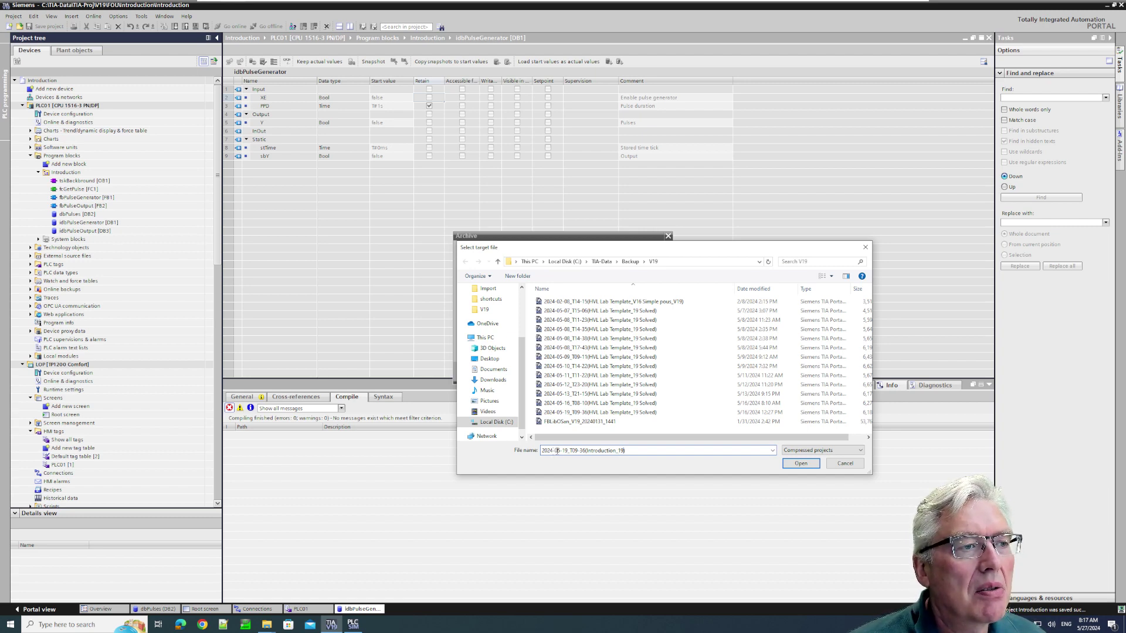
left_click_drag(562, 450, 567, 450)
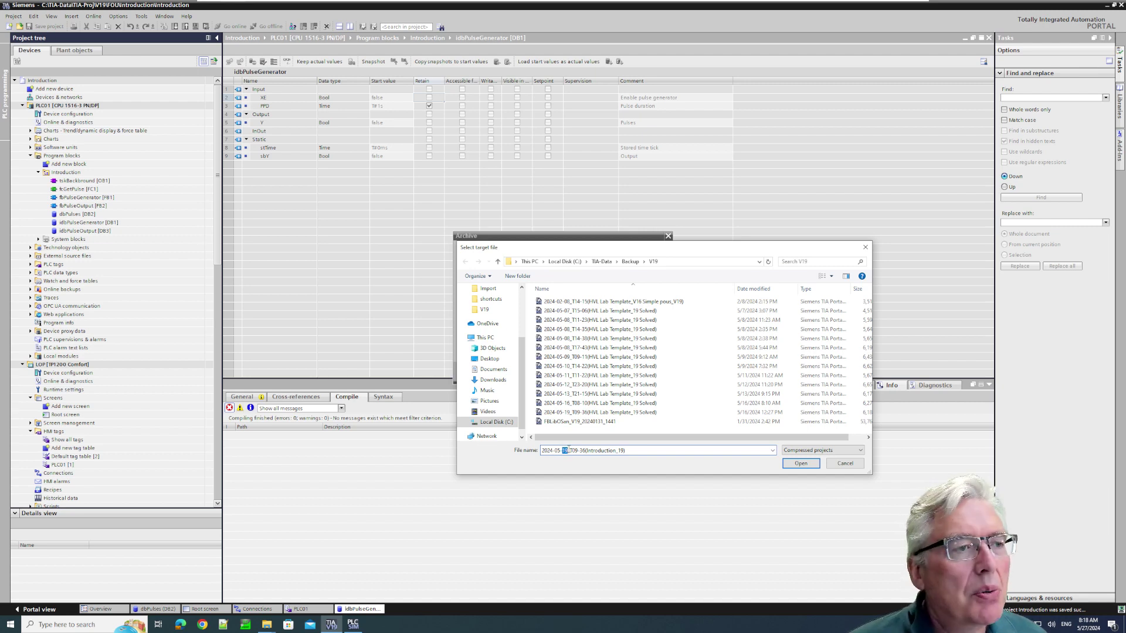
type("27")
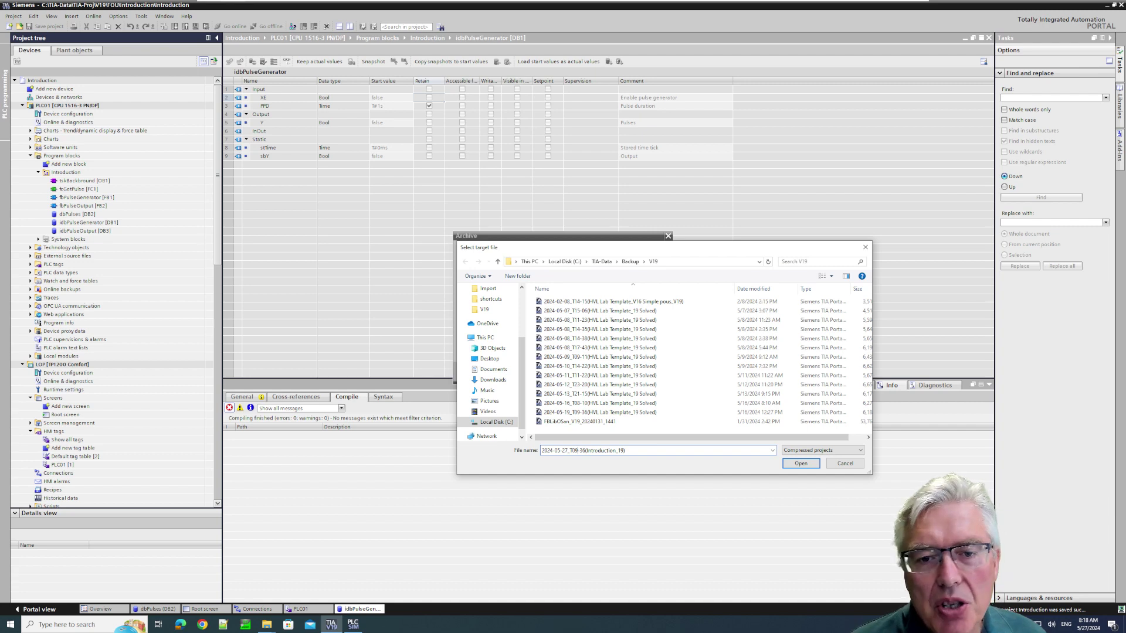
left_click_drag(573, 450, 578, 451)
key("BackSpace")
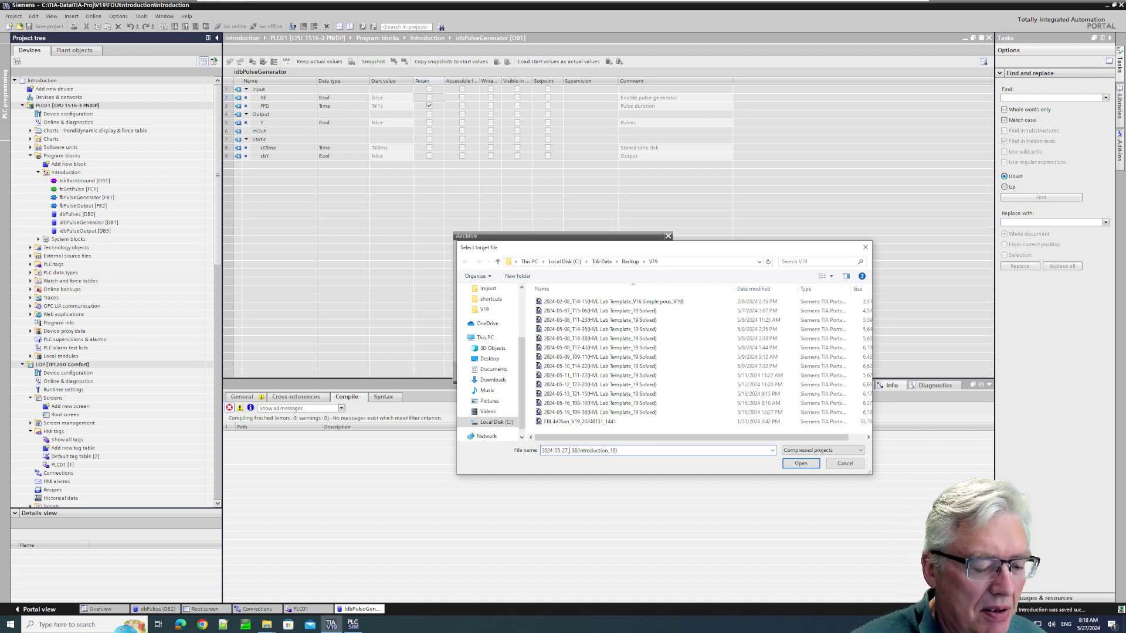
type("08-18-")
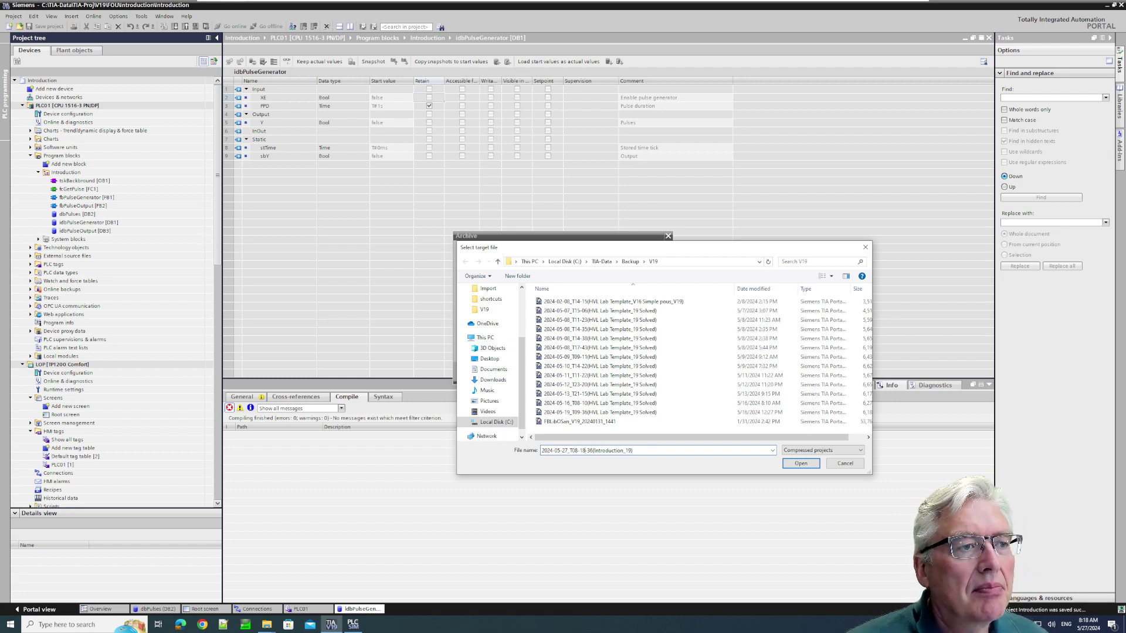
key("Delete")
key("Delete")
key("Delete")
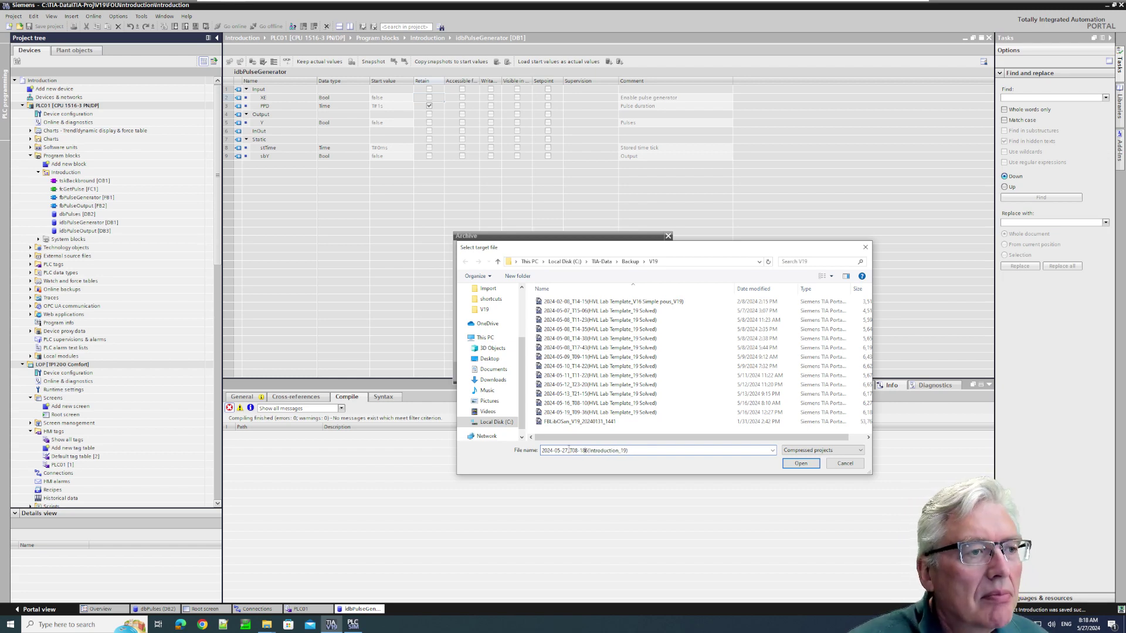
key("Delete")
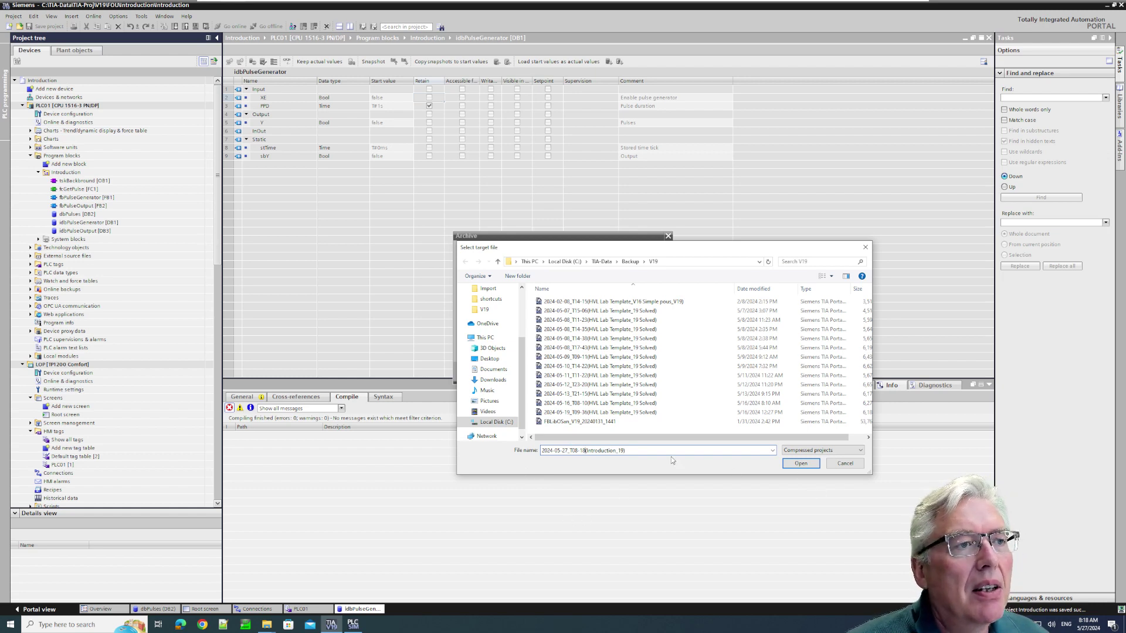
left_click(801, 463)
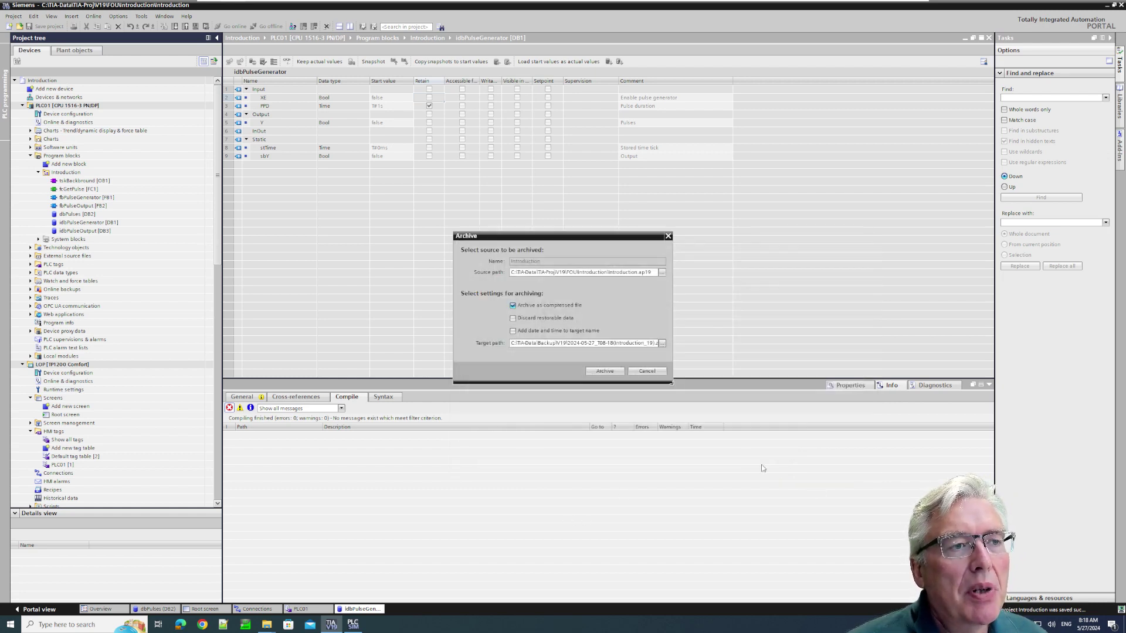
Archive the Introduction project to the dated .zap19 file in Backup\V19
left_click(604, 372)
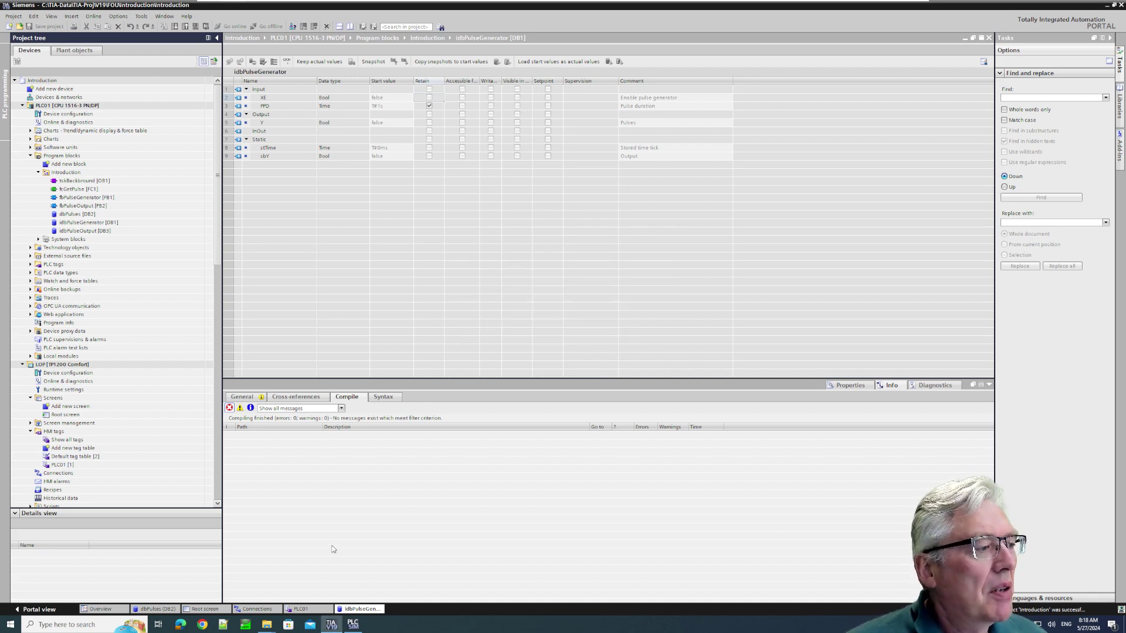
Bring up the V19 backup folder window and select the 2024-05-27_T08-18(Introduction_19) archive
left_click(266, 625)
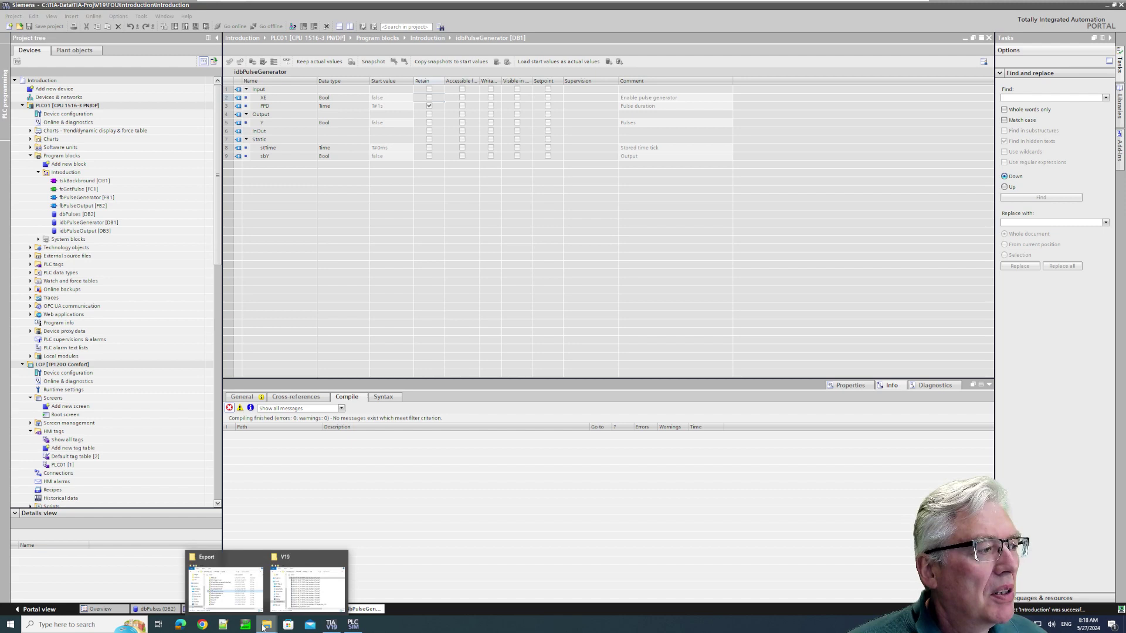
left_click(317, 593)
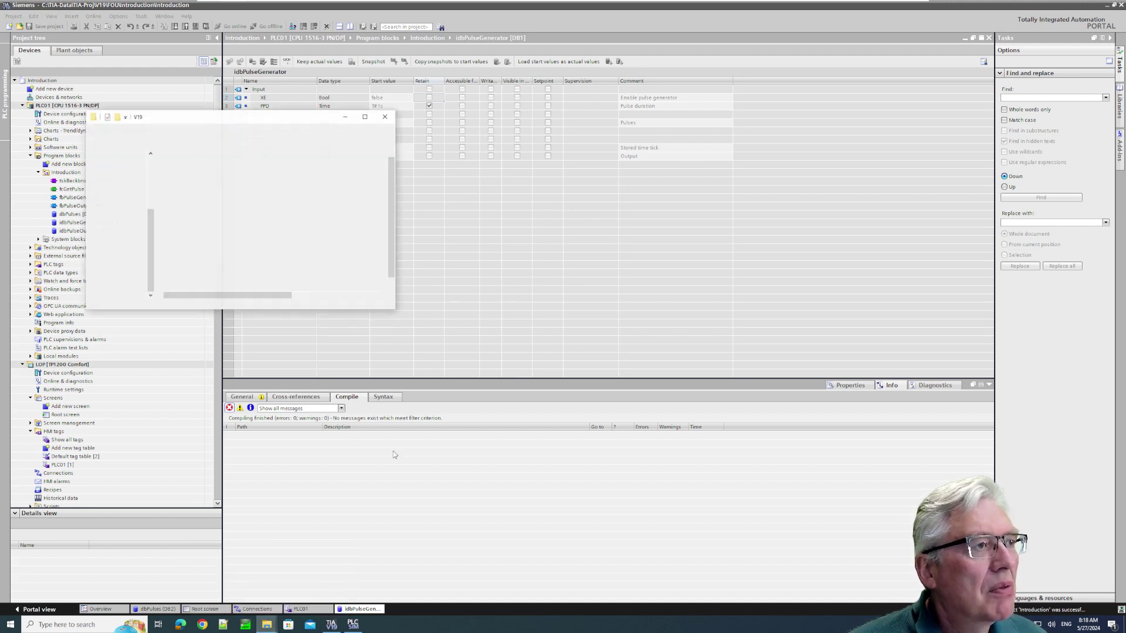
left_click_drag(301, 117, 606, 138)
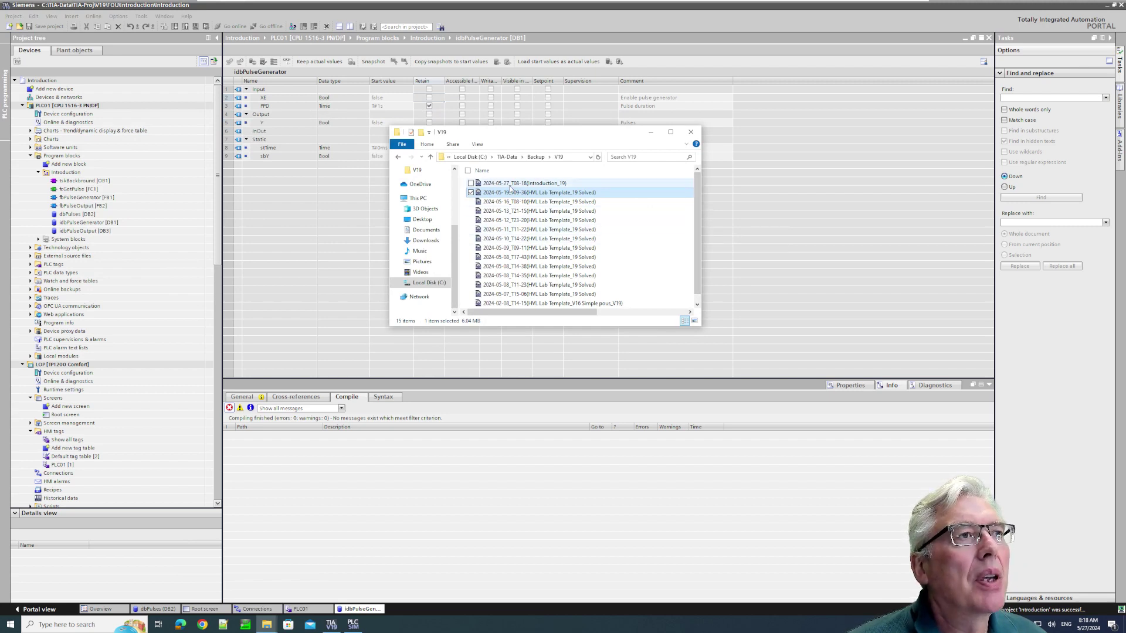
left_click(511, 184)
right_click(509, 187)
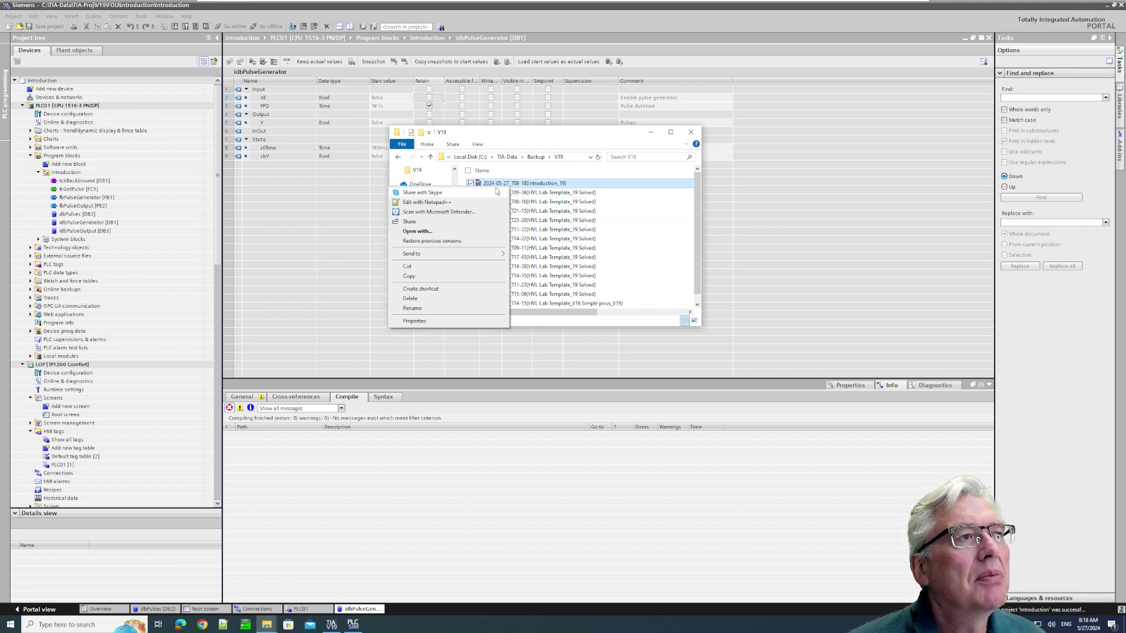
left_click(414, 277)
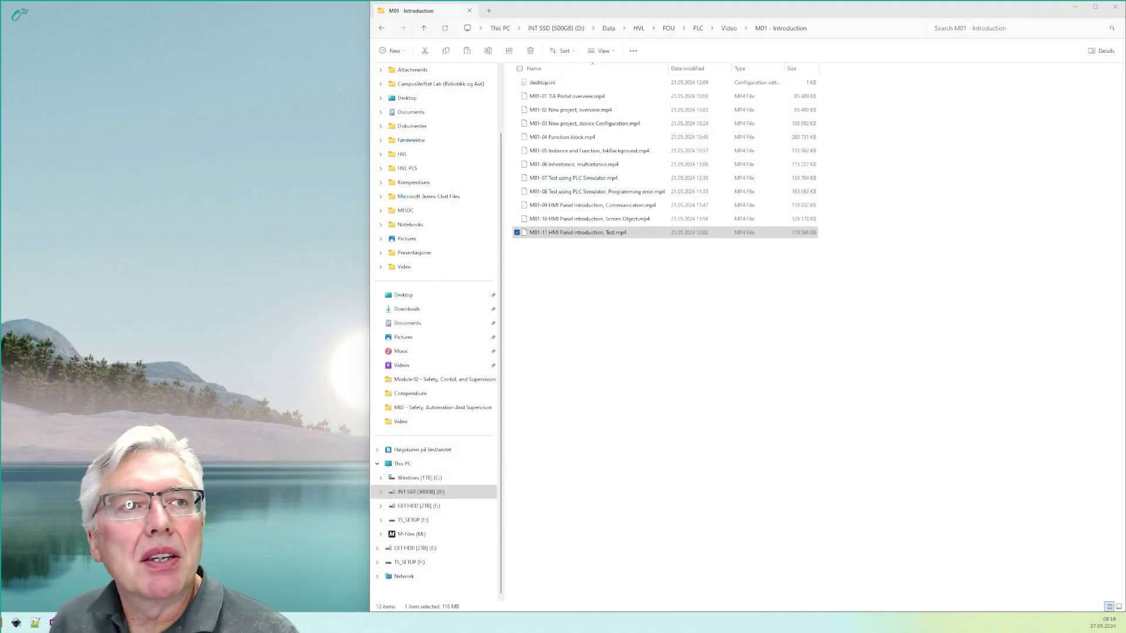
Go to the Projects folder on D: and paste the copied .zap19 archive there
left_click(646, 284)
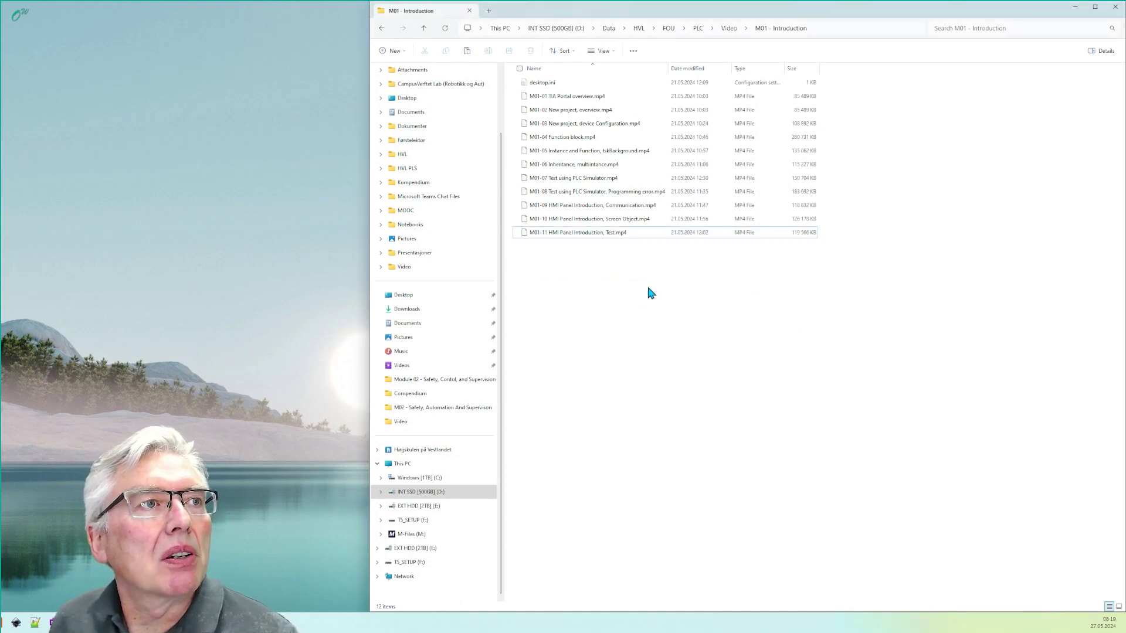
left_click(698, 30)
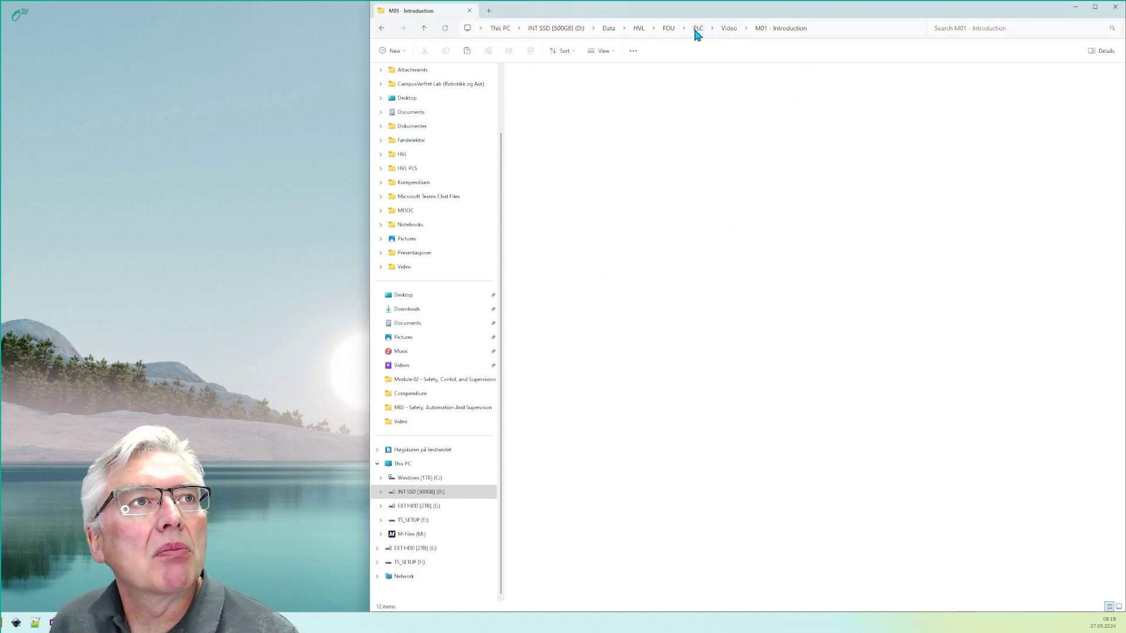
double_click(539, 151)
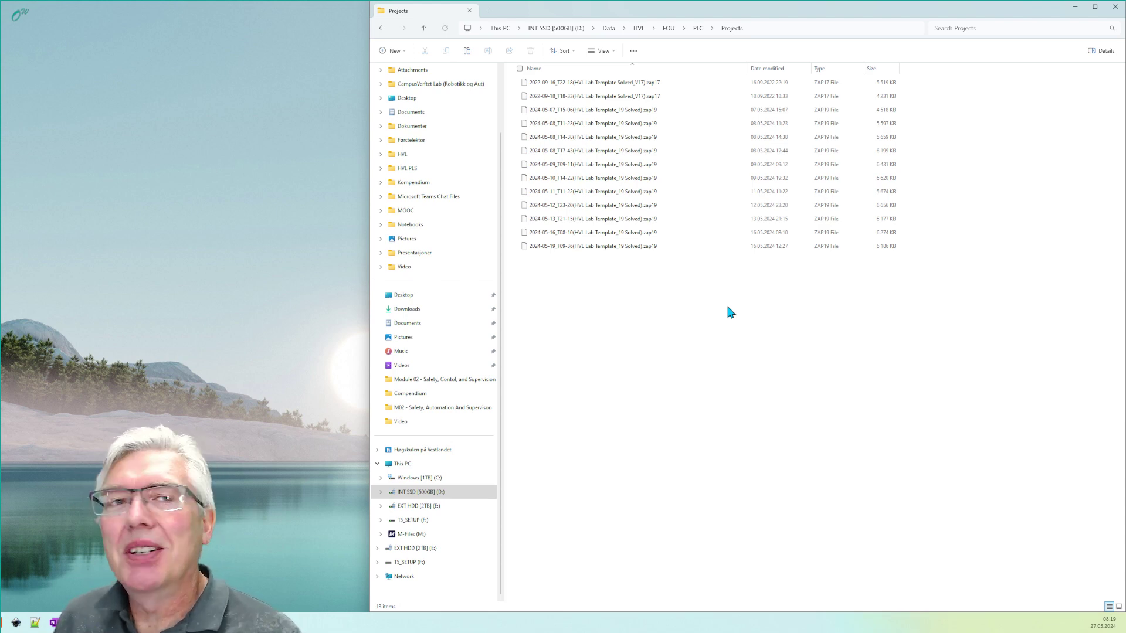
right_click(696, 310)
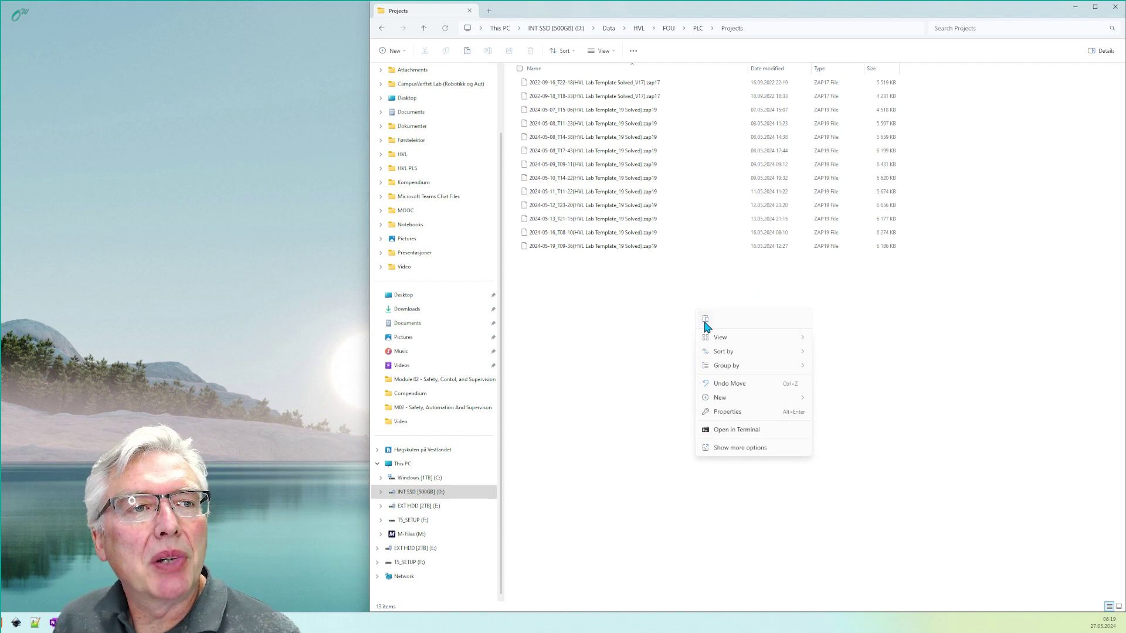
left_click(705, 319)
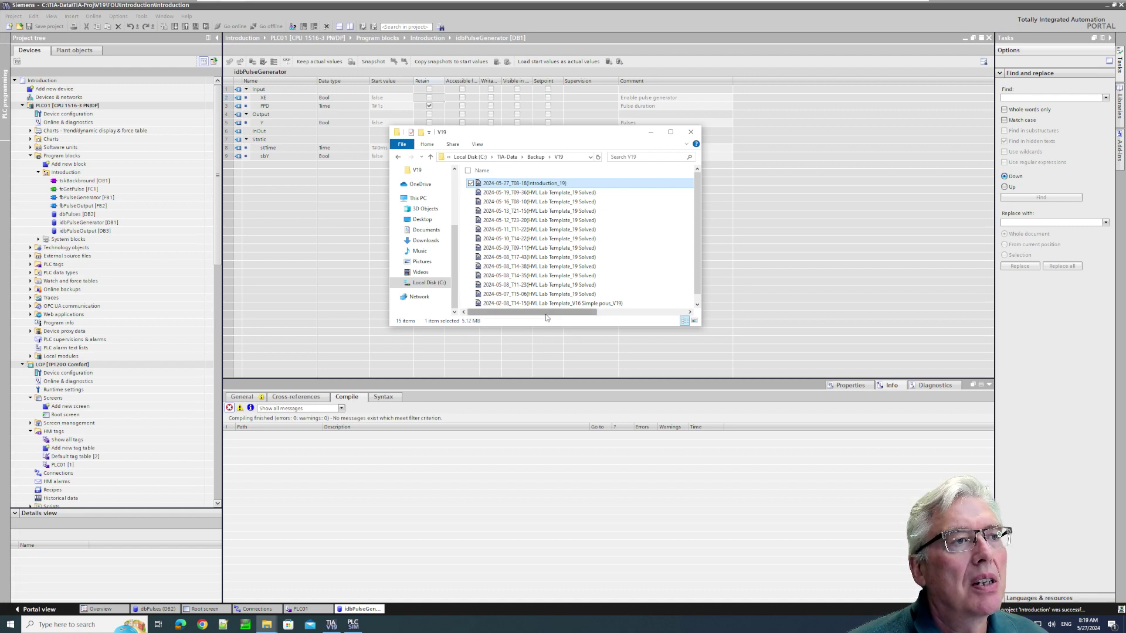
Scroll the V19 list to view the archive's date, type and size, then minimize it
left_click_drag(546, 317, 623, 309)
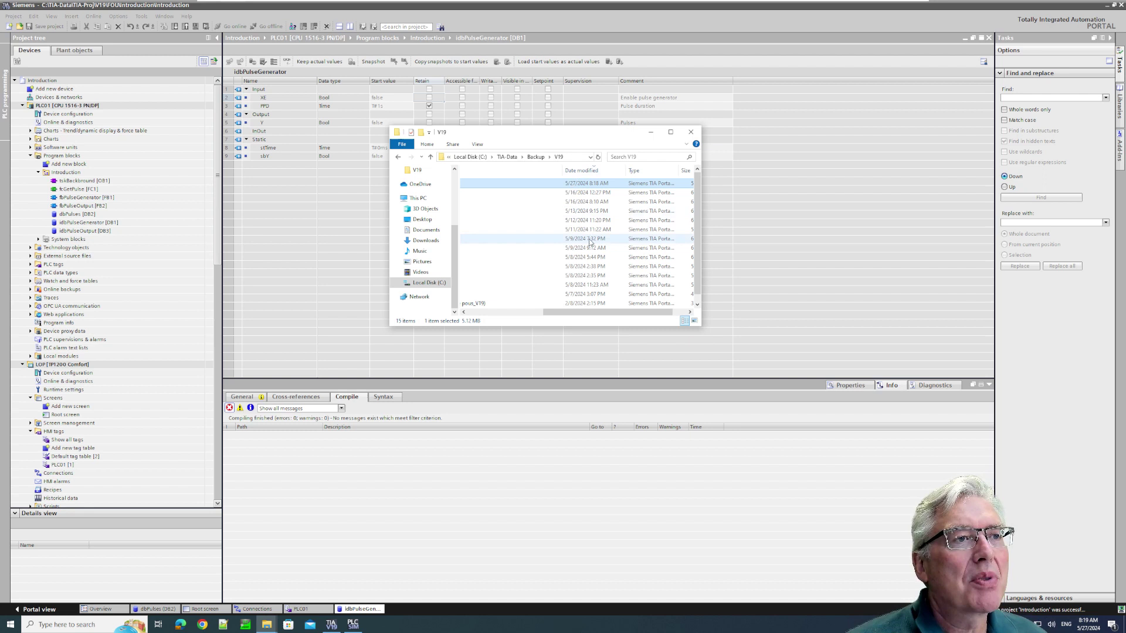
left_click_drag(597, 314, 518, 314)
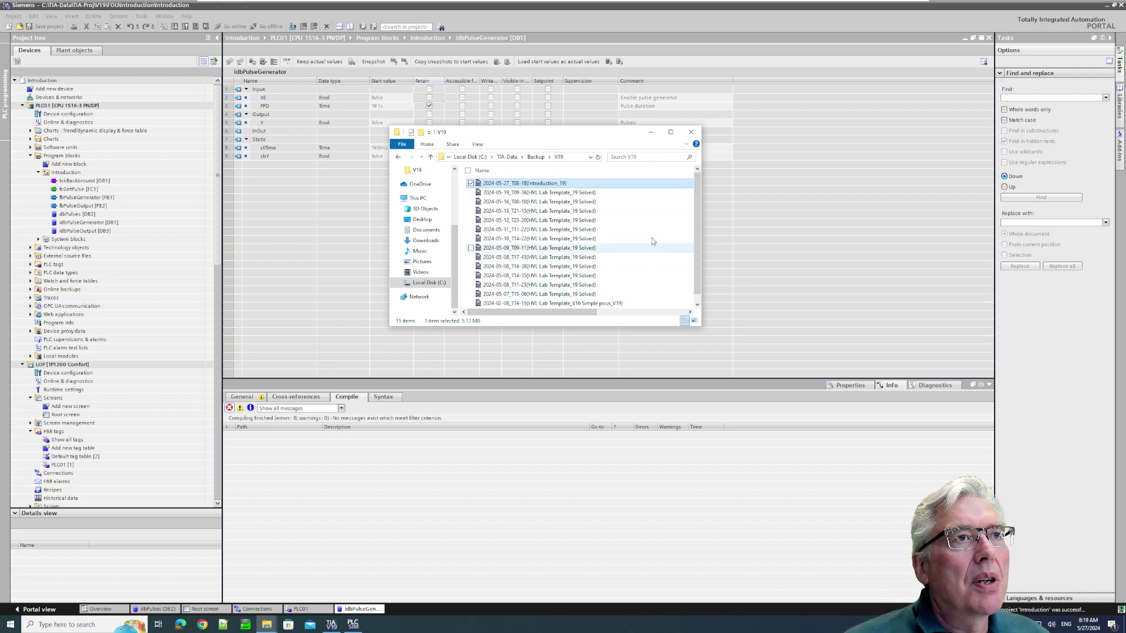
left_click(651, 133)
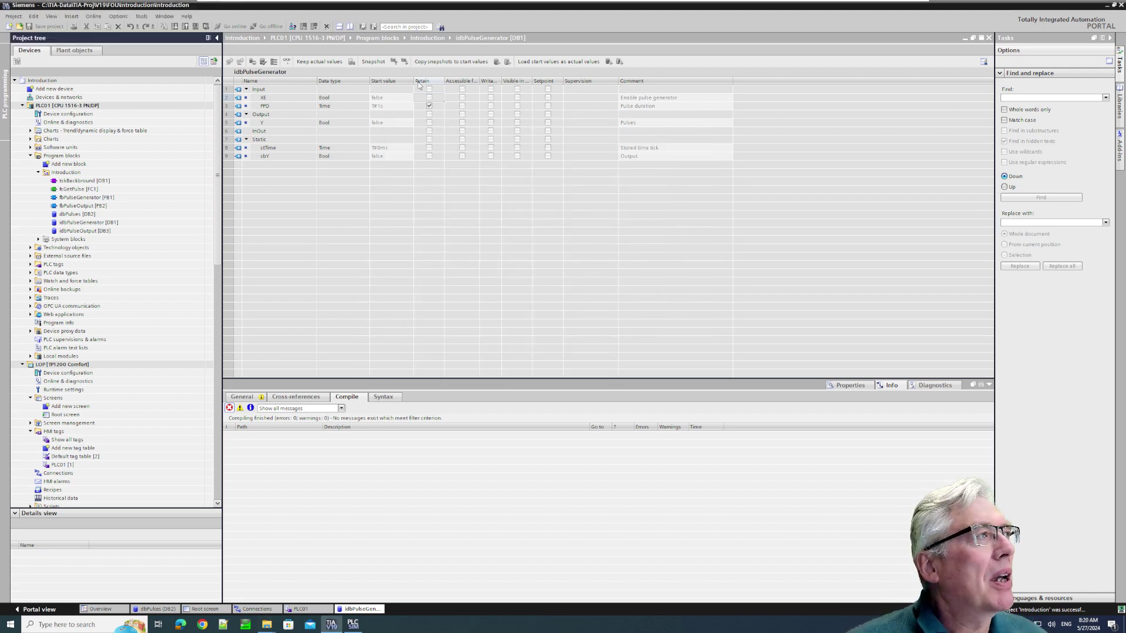
Via Project > Open, browse to TIA-Data\Backup\V19 and pick the 2024-05-27 Introduction archive
left_click(18, 17)
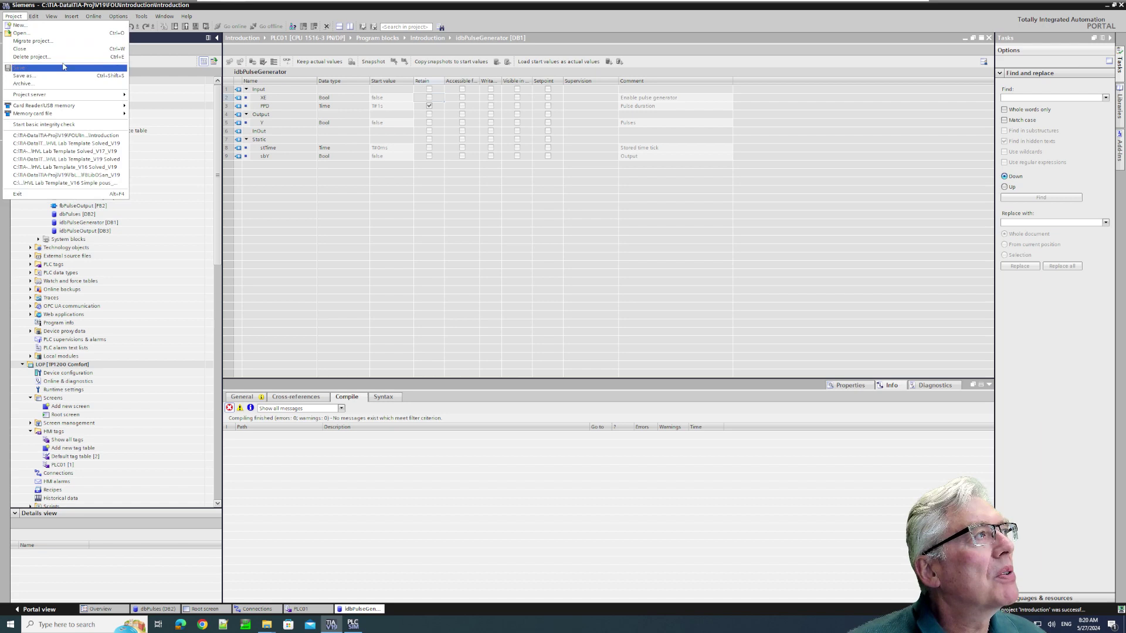
left_click(23, 33)
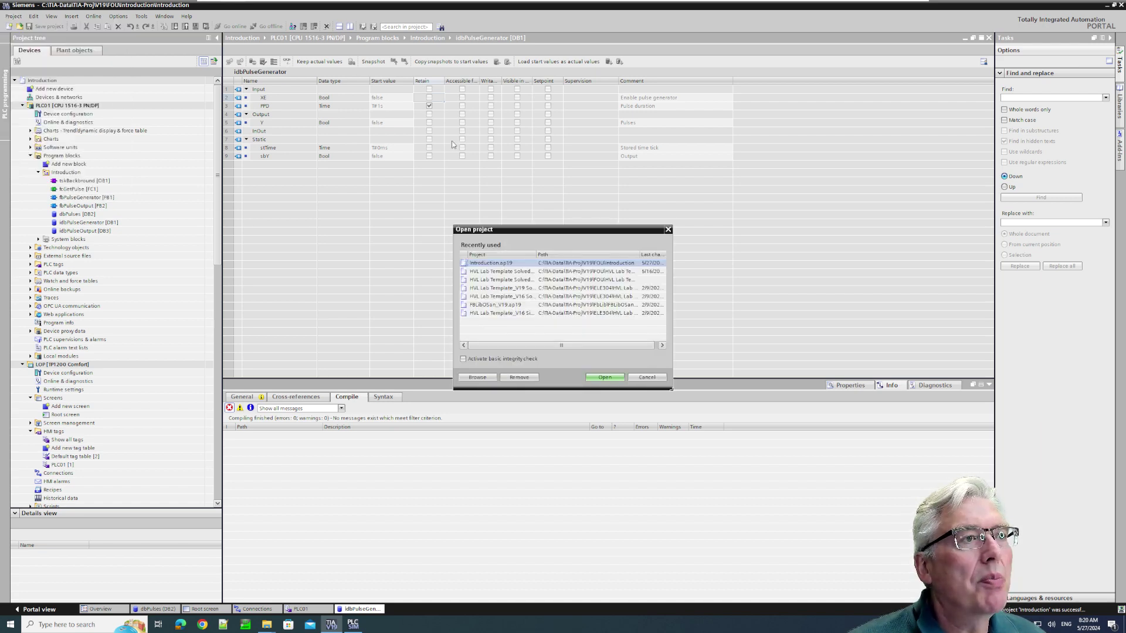
left_click(477, 378)
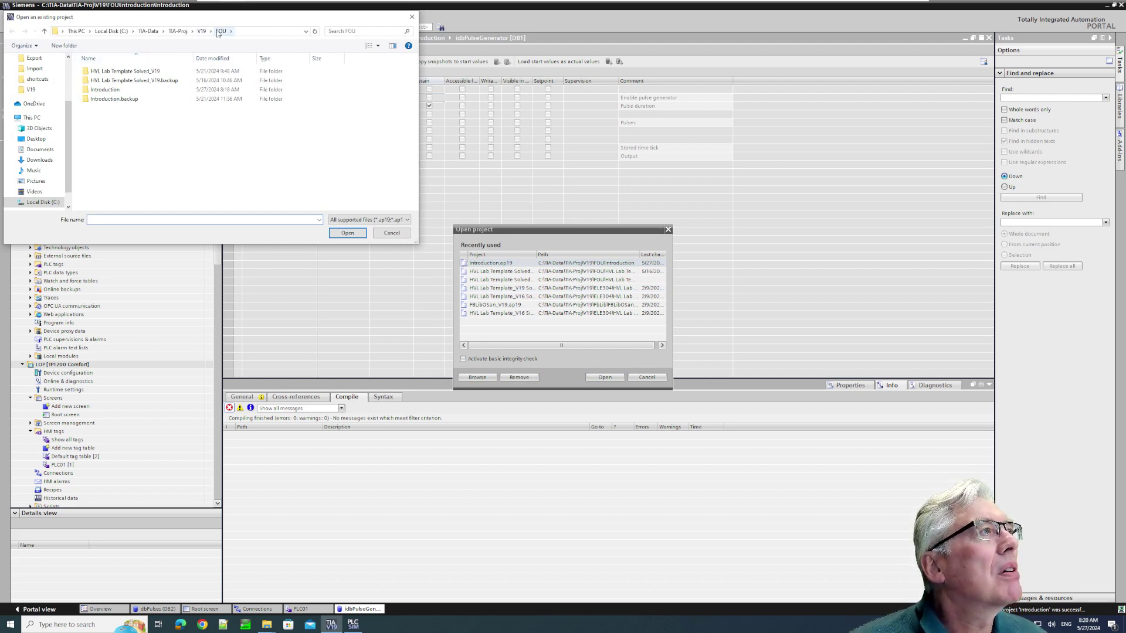
left_click(150, 32)
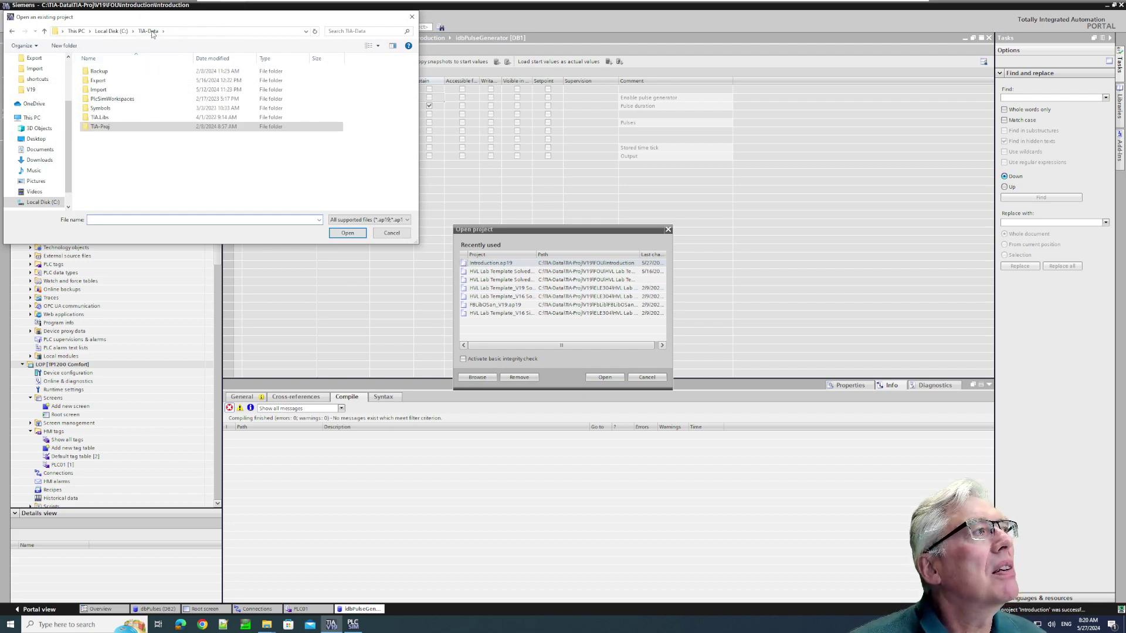
double_click(112, 73)
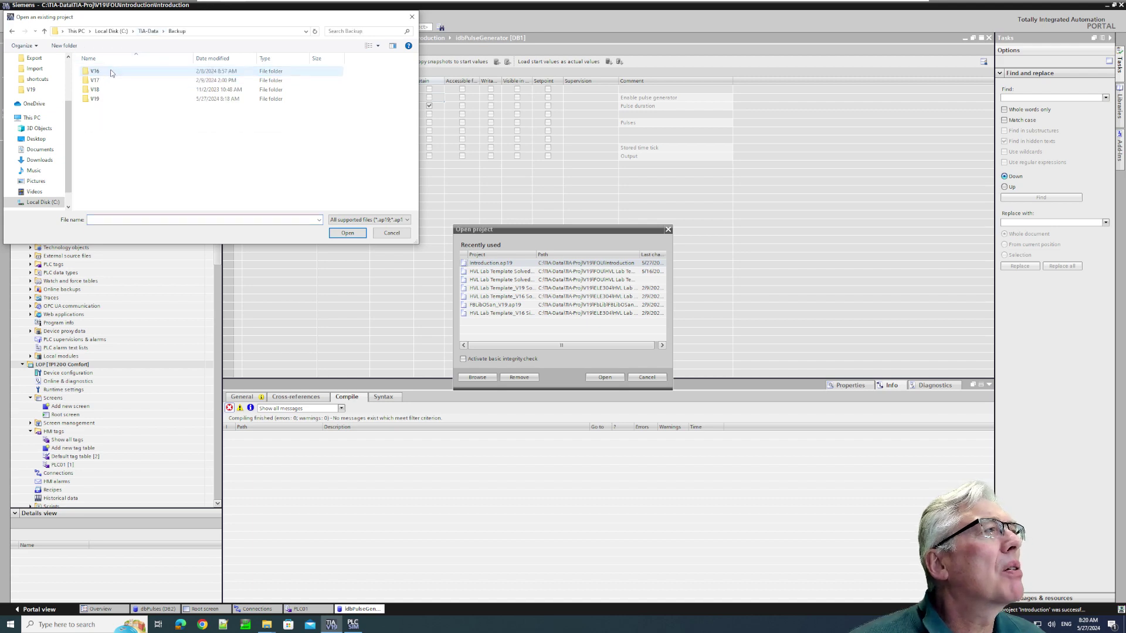
double_click(97, 98)
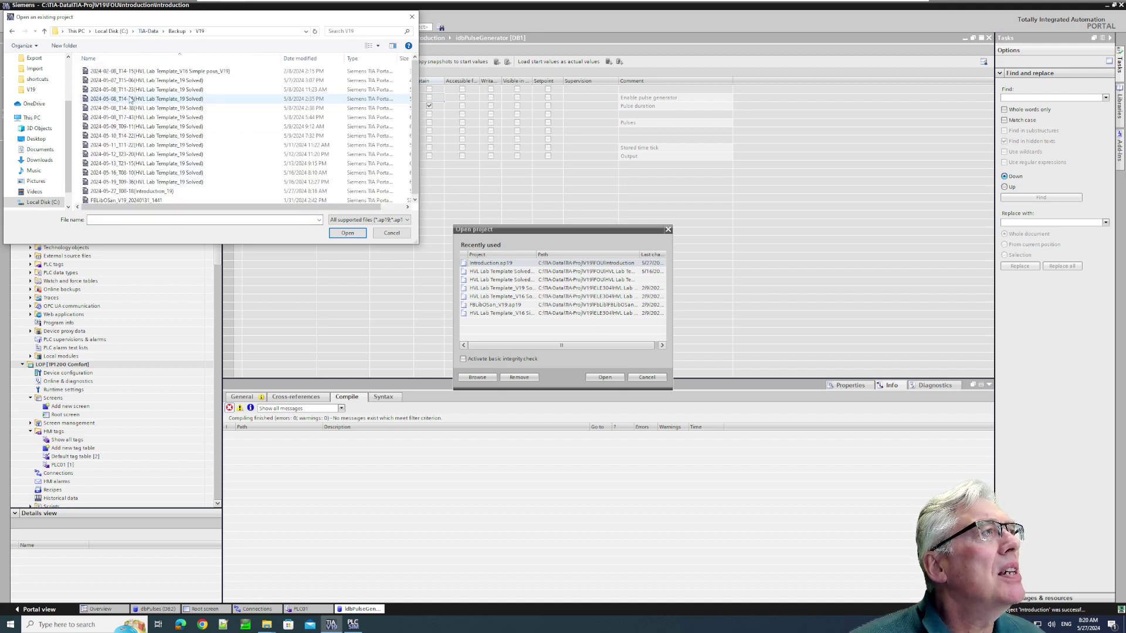
scroll(135, 135, "down", 1)
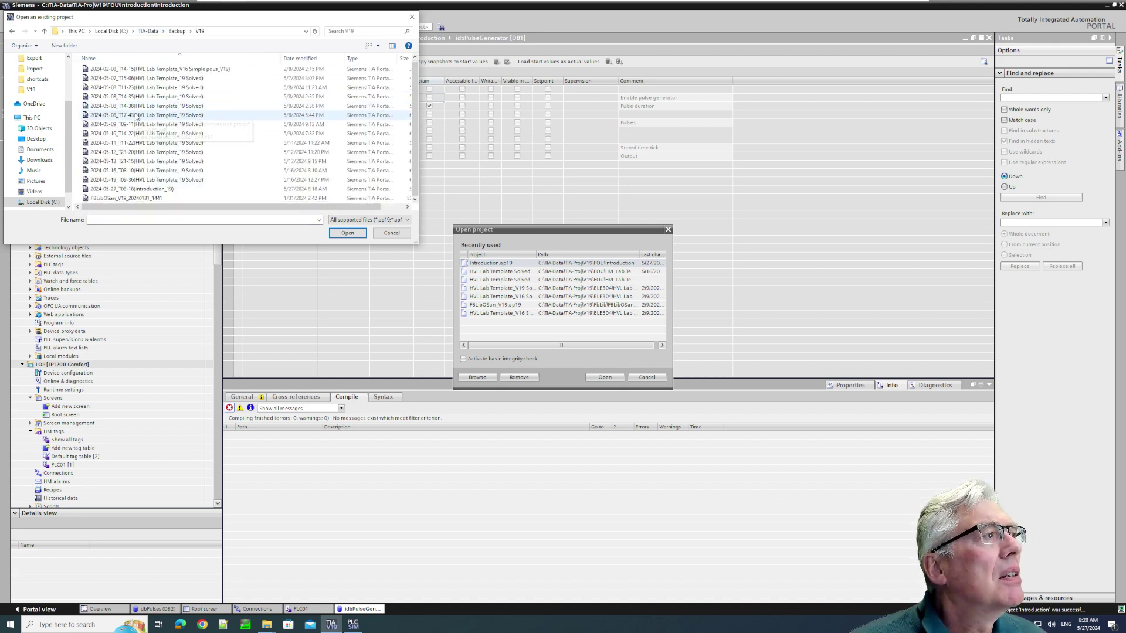
left_click(158, 189)
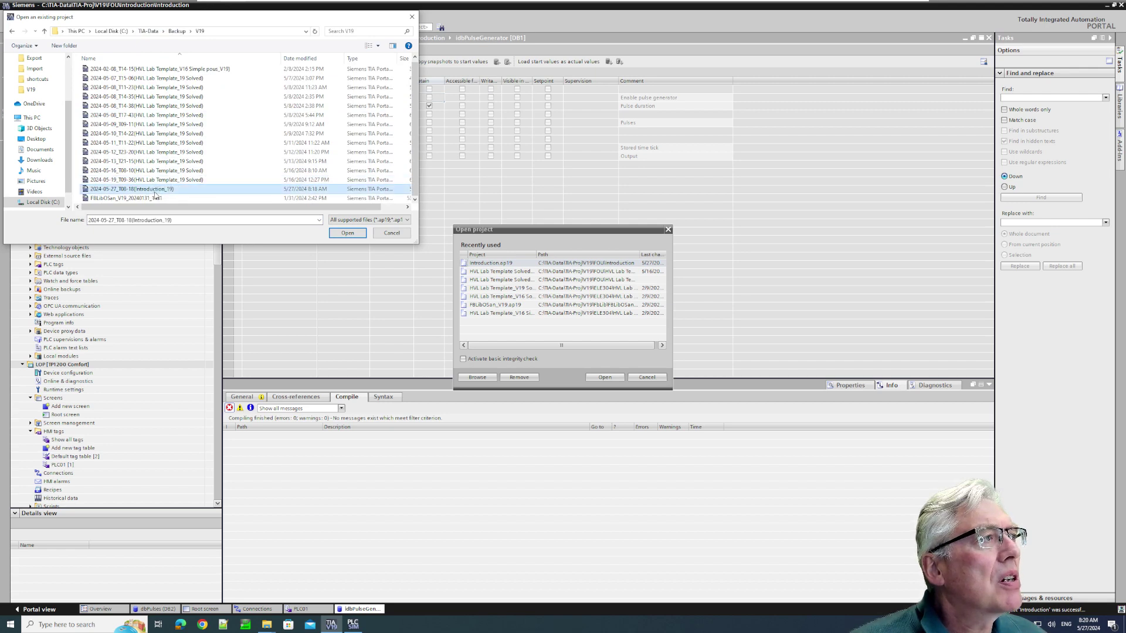
left_click(347, 233)
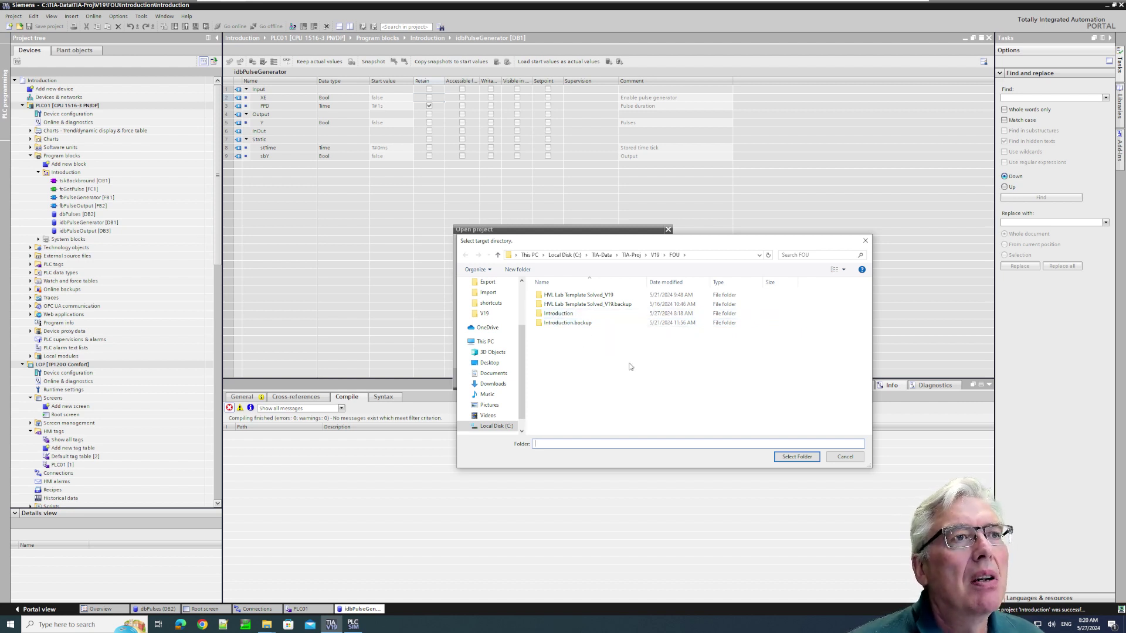
Choose the empty C:\Slett folder as the retrieval target so the Introduction project opens from there
left_click(630, 254)
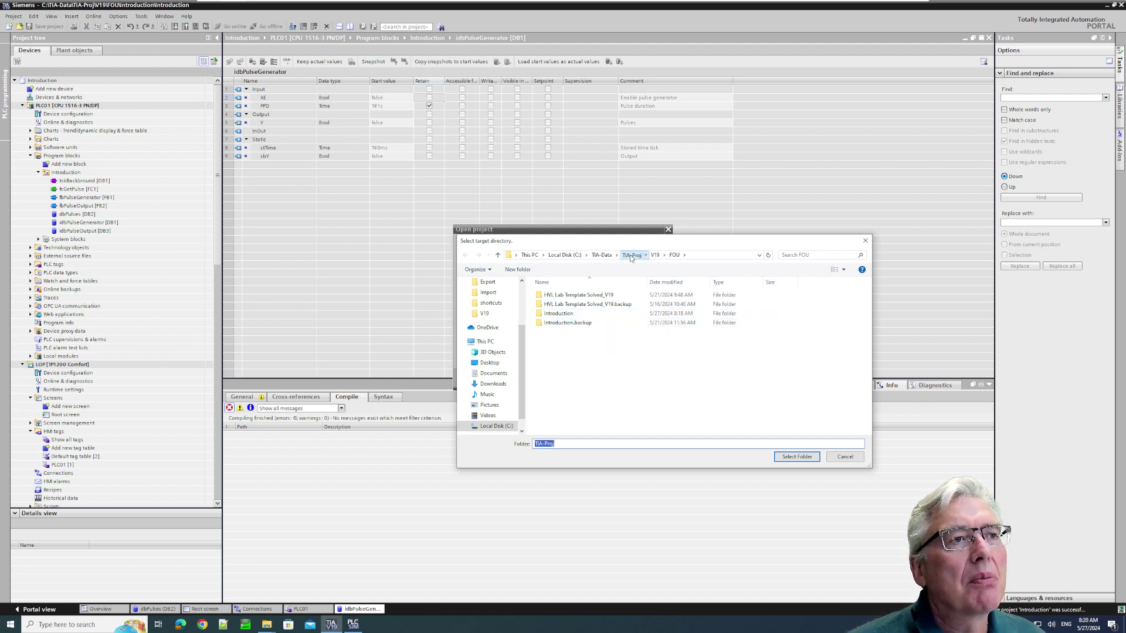
left_click(602, 255)
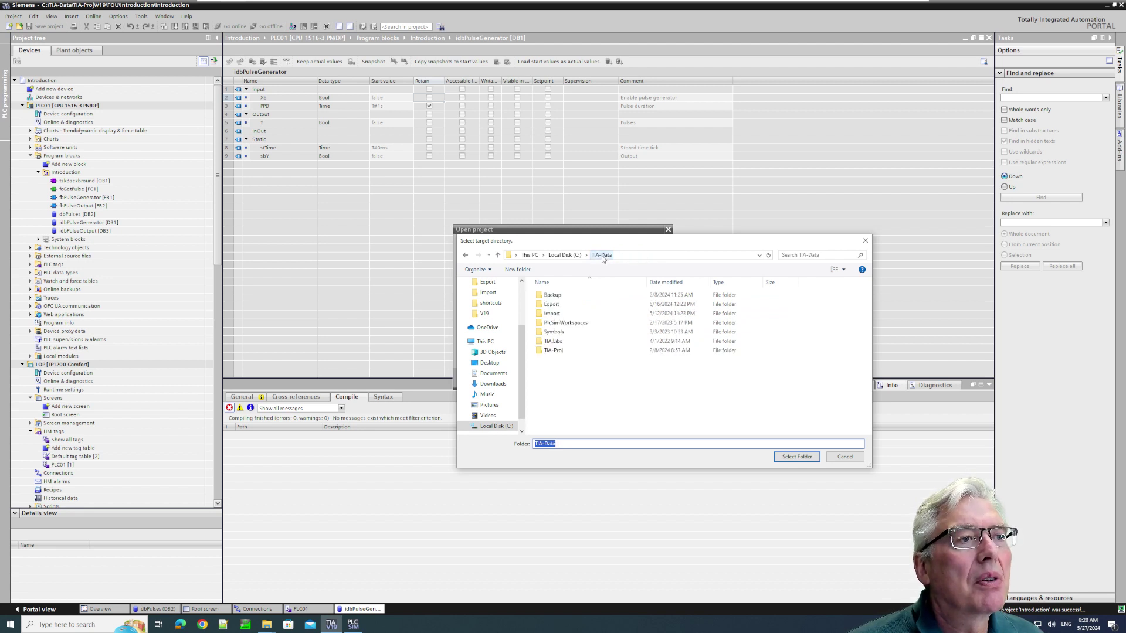
left_click(564, 255)
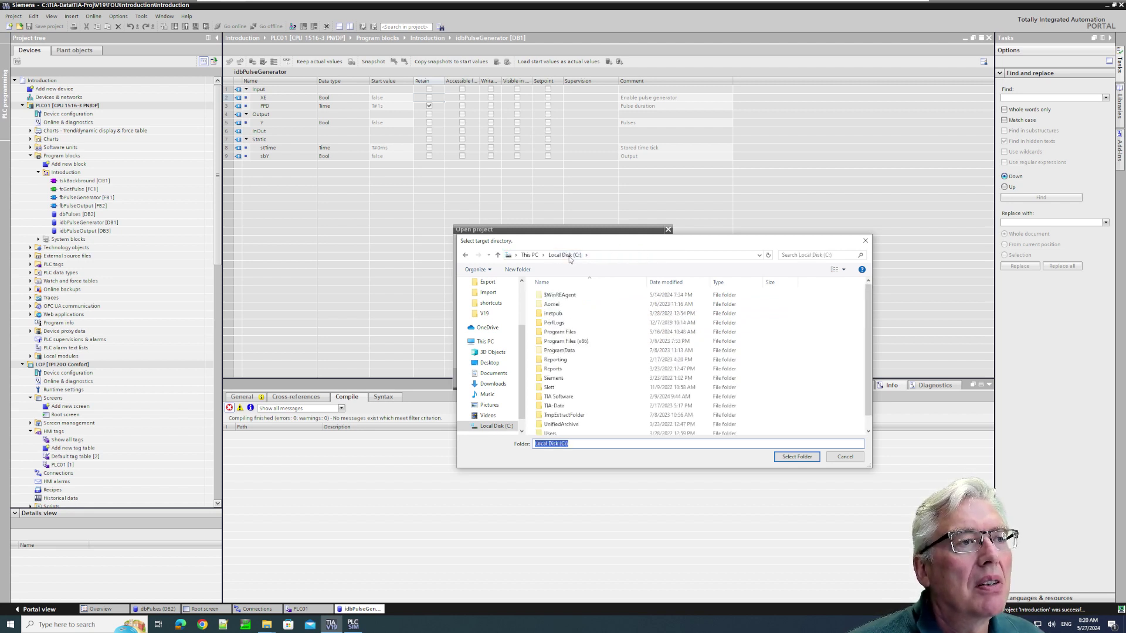
double_click(558, 386)
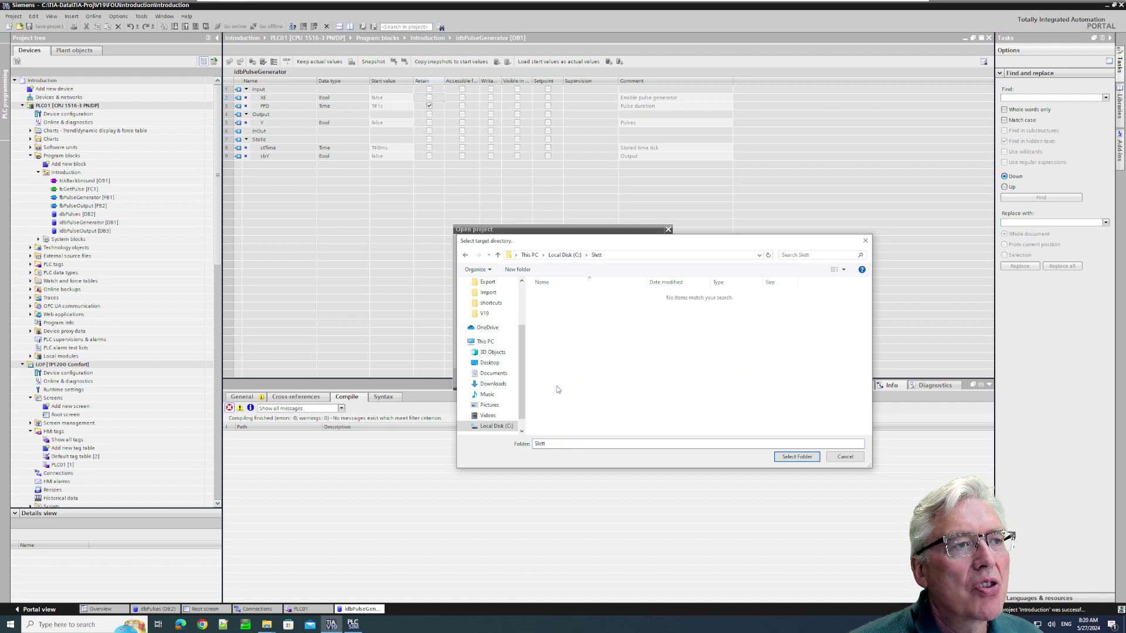
left_click(798, 458)
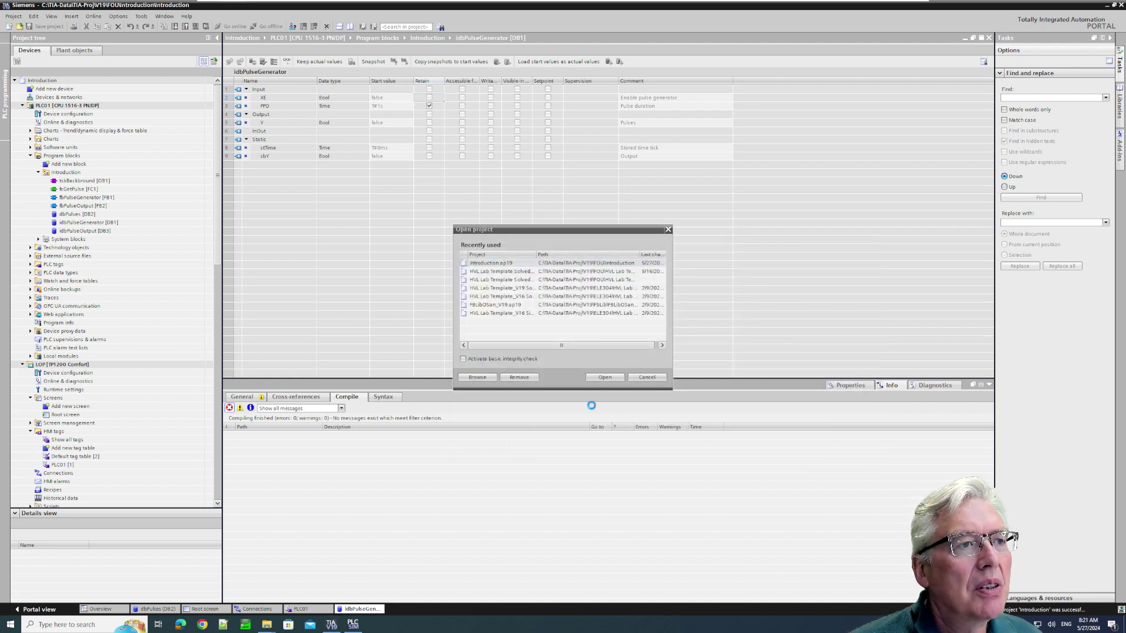
left_click(596, 382)
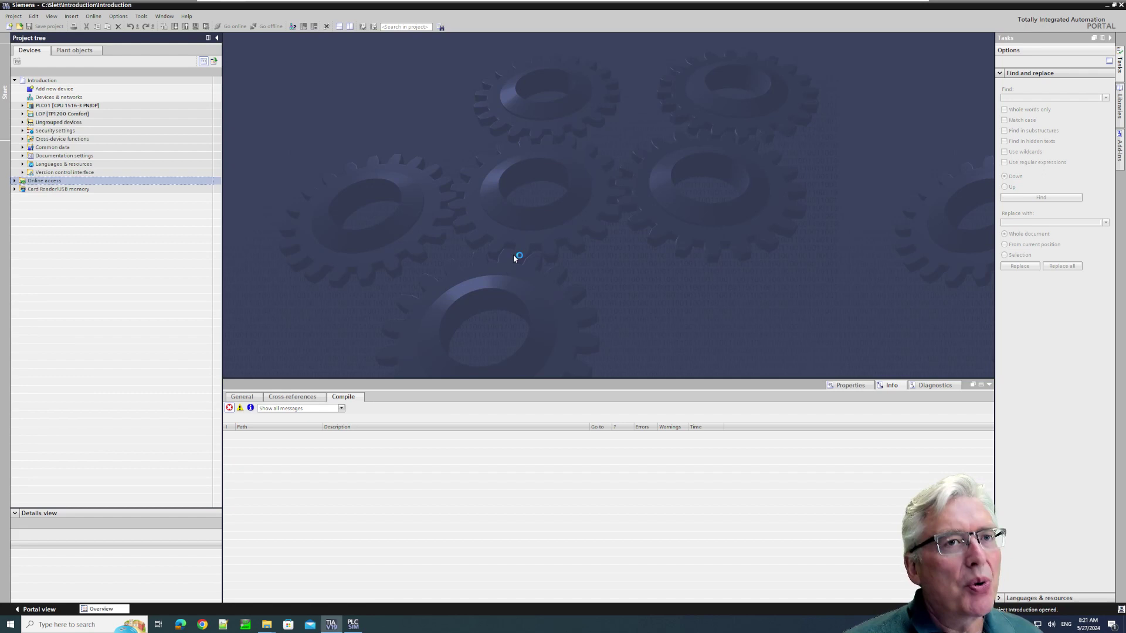
Expand PLC01 > Program blocks > Introduction to list its blocks, then select the LOP [TP1200 Comfort] device
left_click(21, 106)
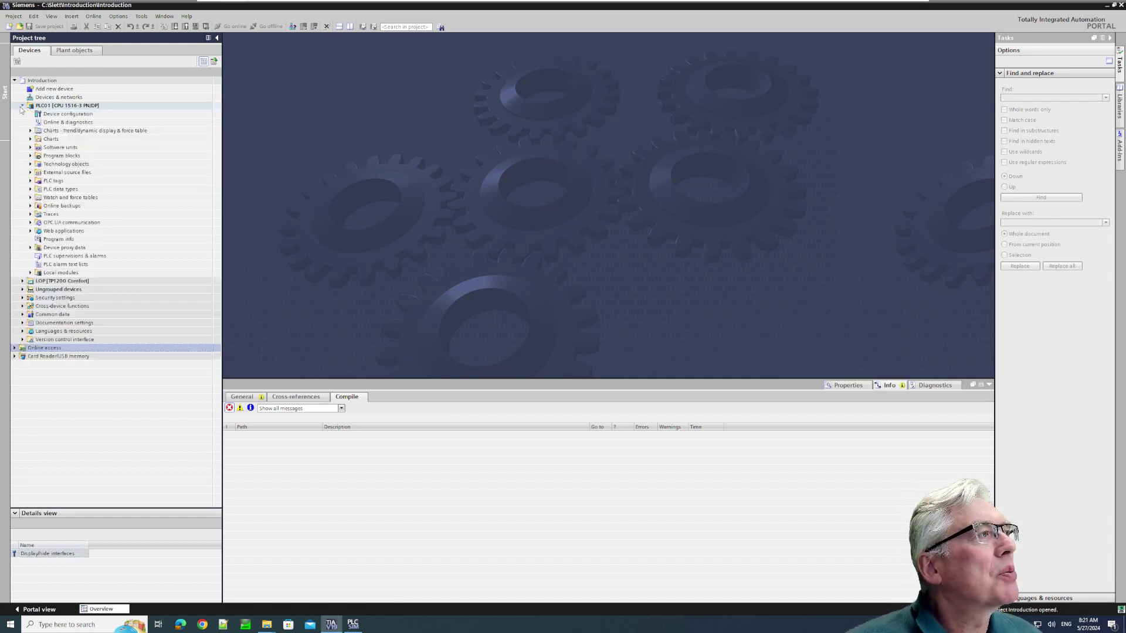
left_click(30, 156)
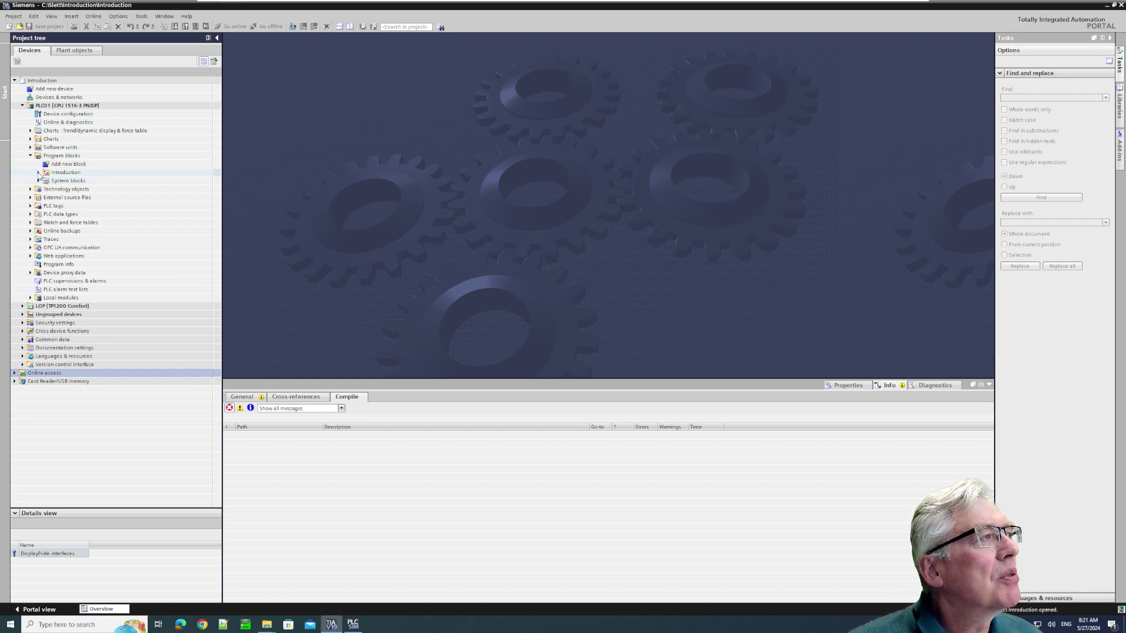
left_click(39, 172)
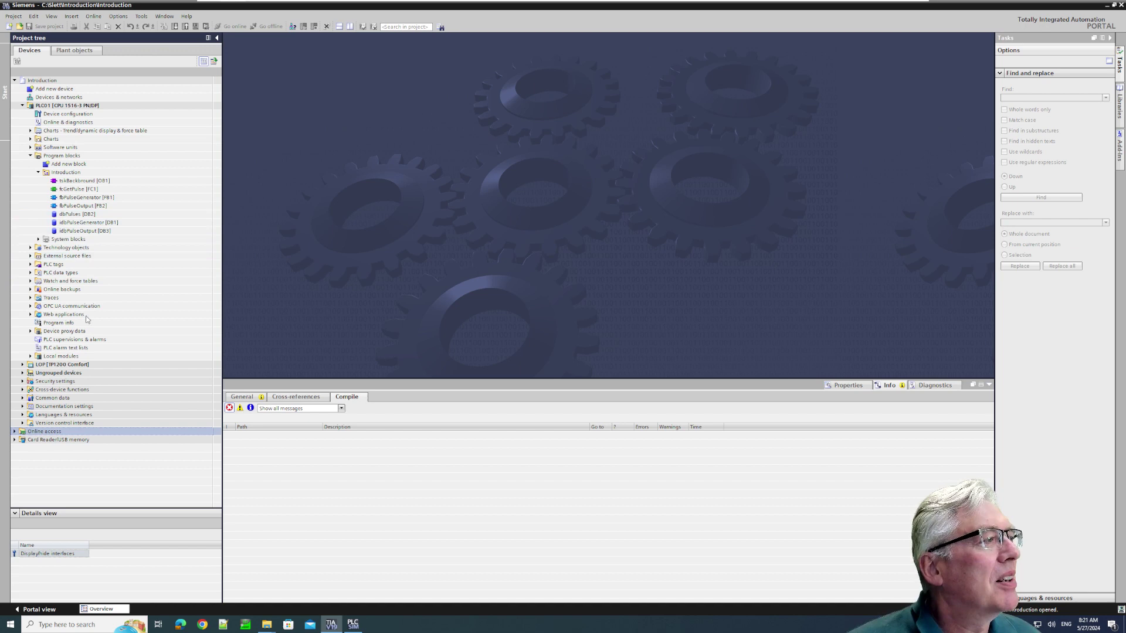
left_click(19, 368)
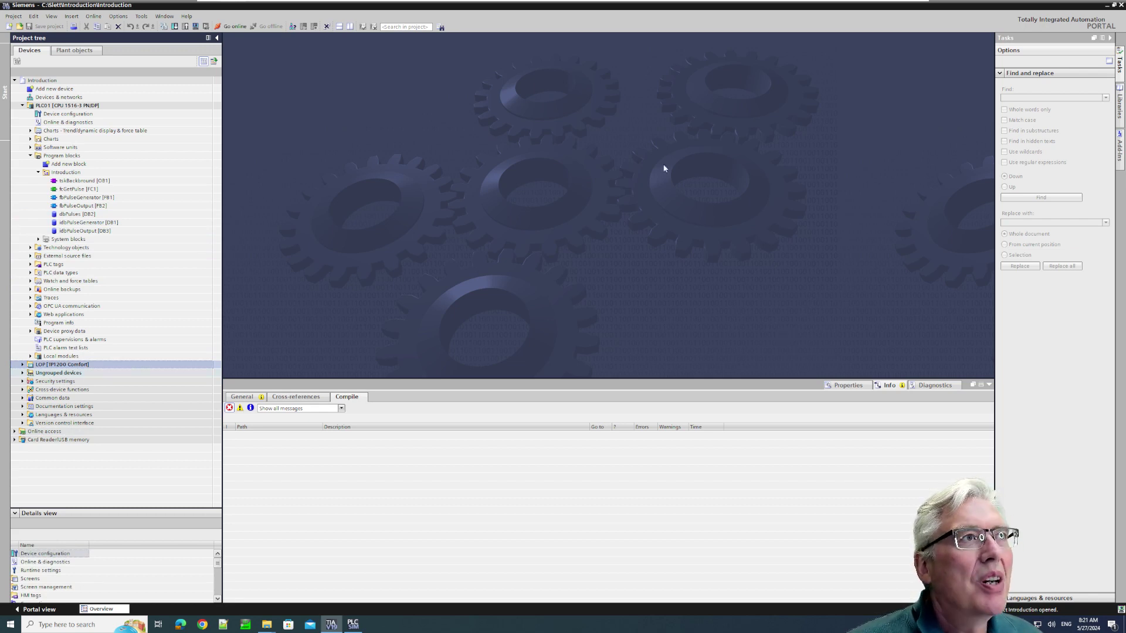
Pick the TIA-Proj Introduction entry from the Project menu's recent projects
left_click(165, 17)
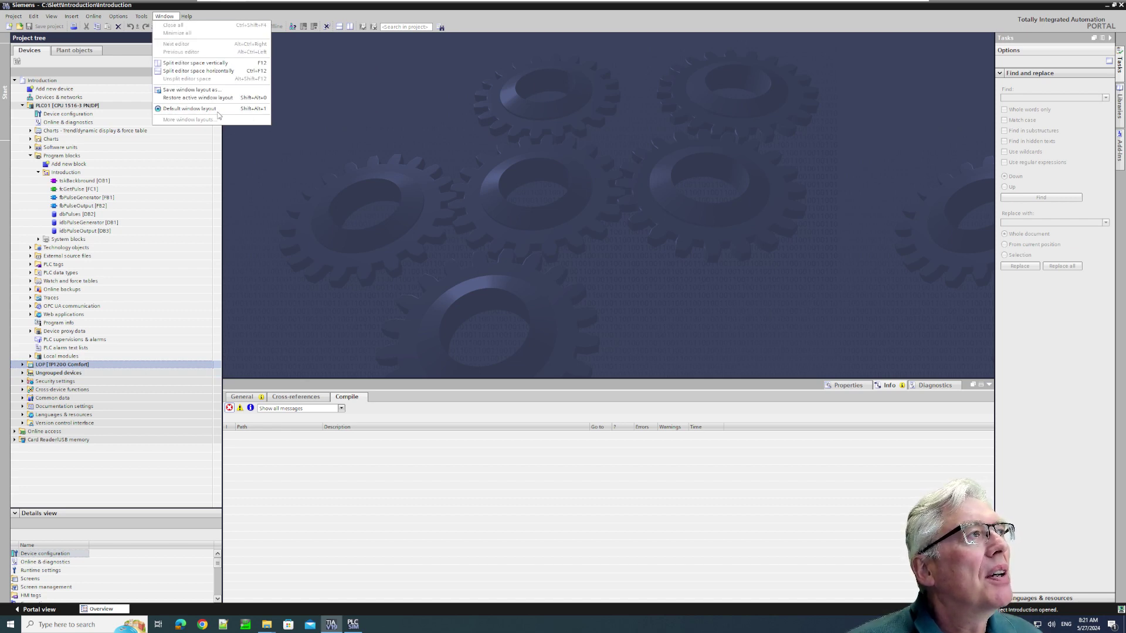
left_click(185, 17)
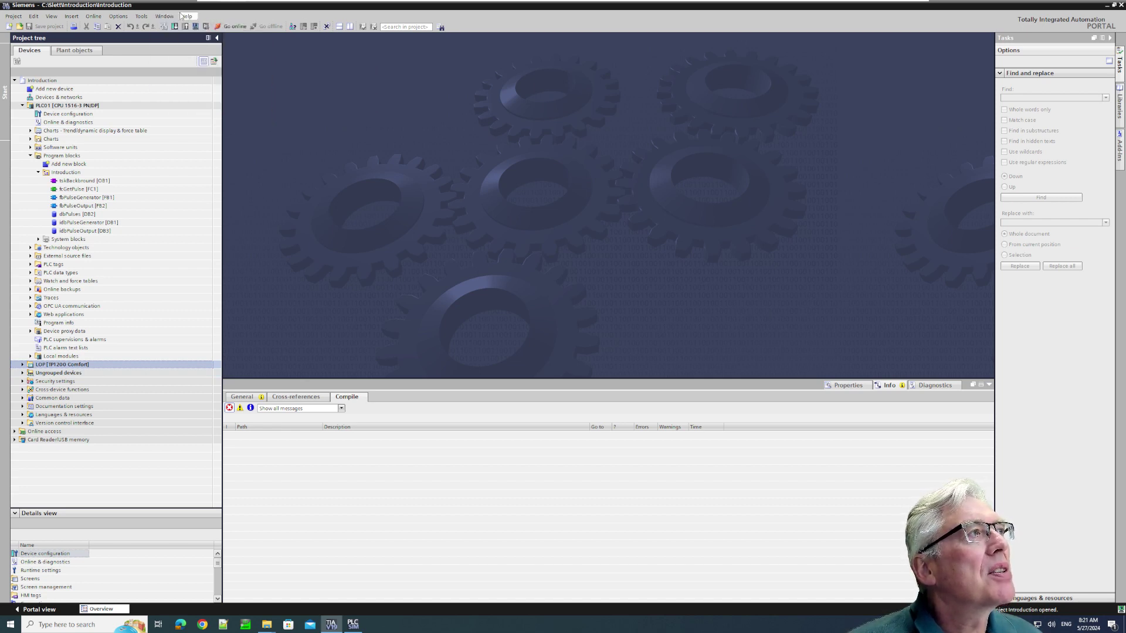
left_click(9, 18)
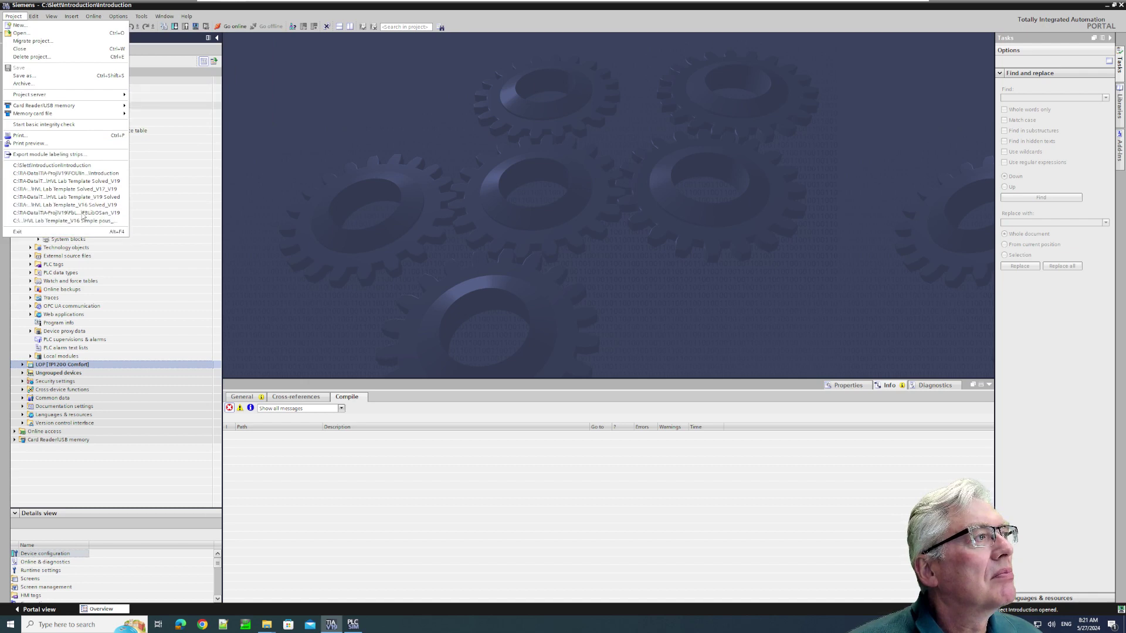
left_click(70, 173)
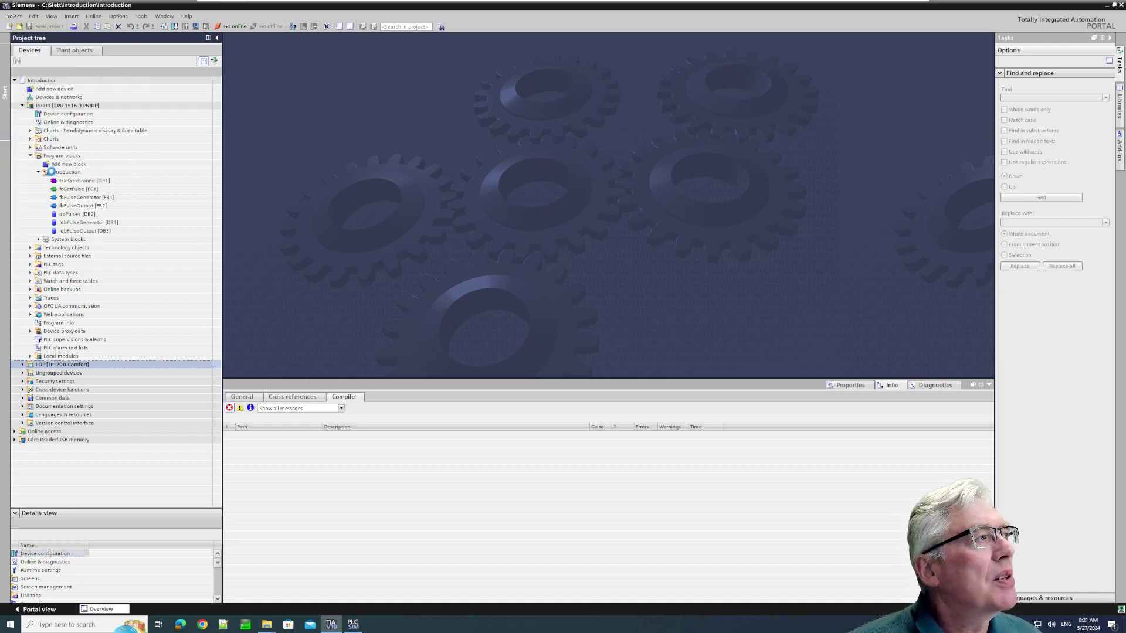